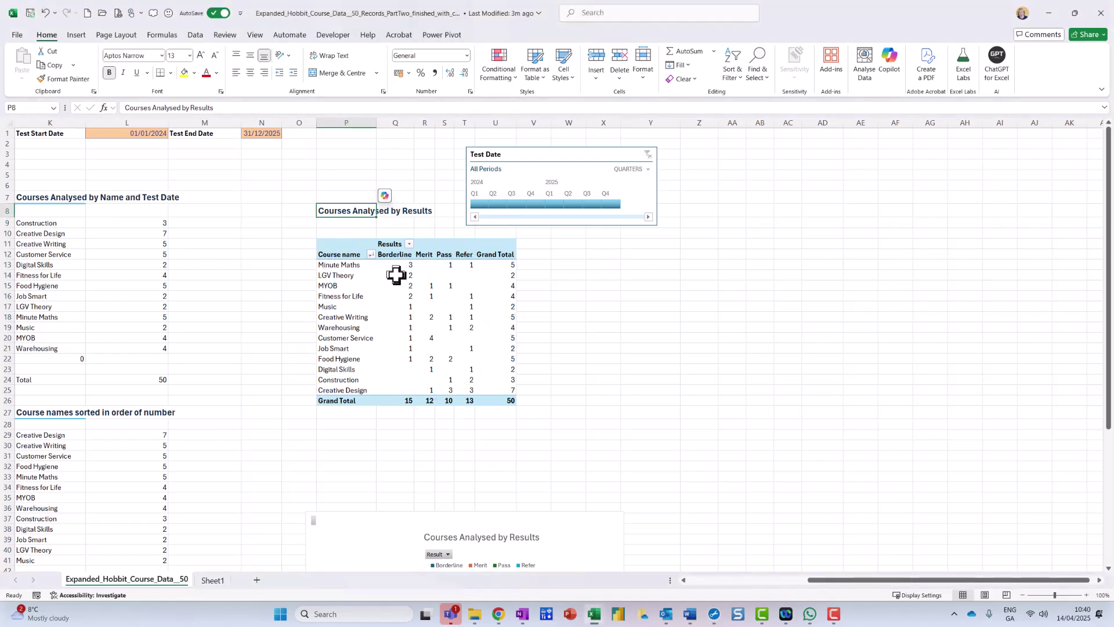
Copy the whole Courses Analysed by Results pivot table and paste the duplicate at cell AA11.
mouse_move(460, 268)
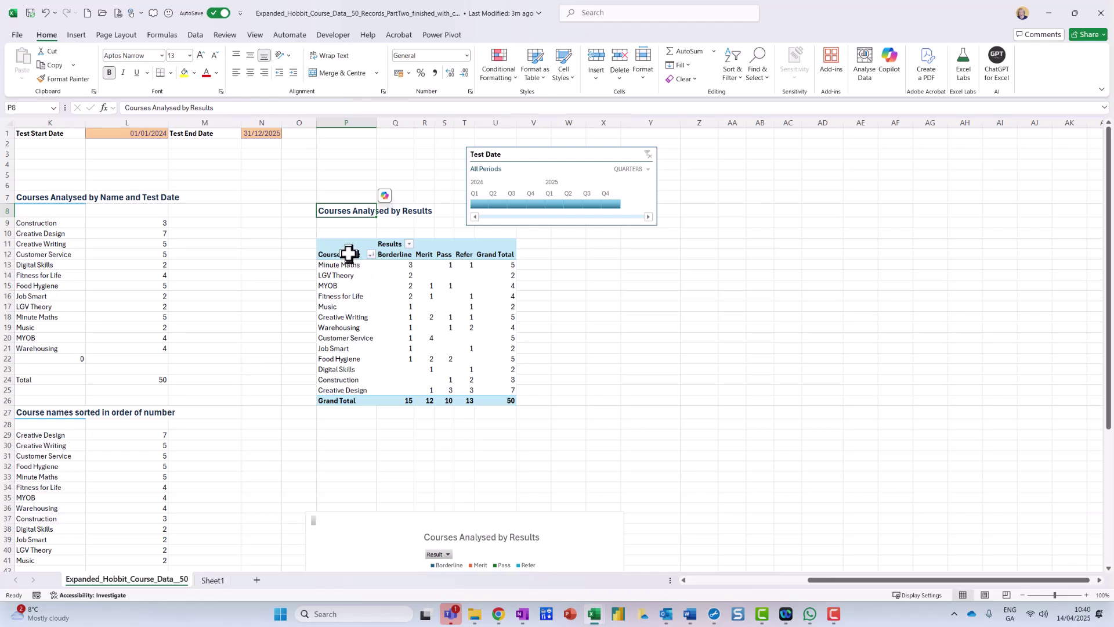
drag(348, 249, 468, 369)
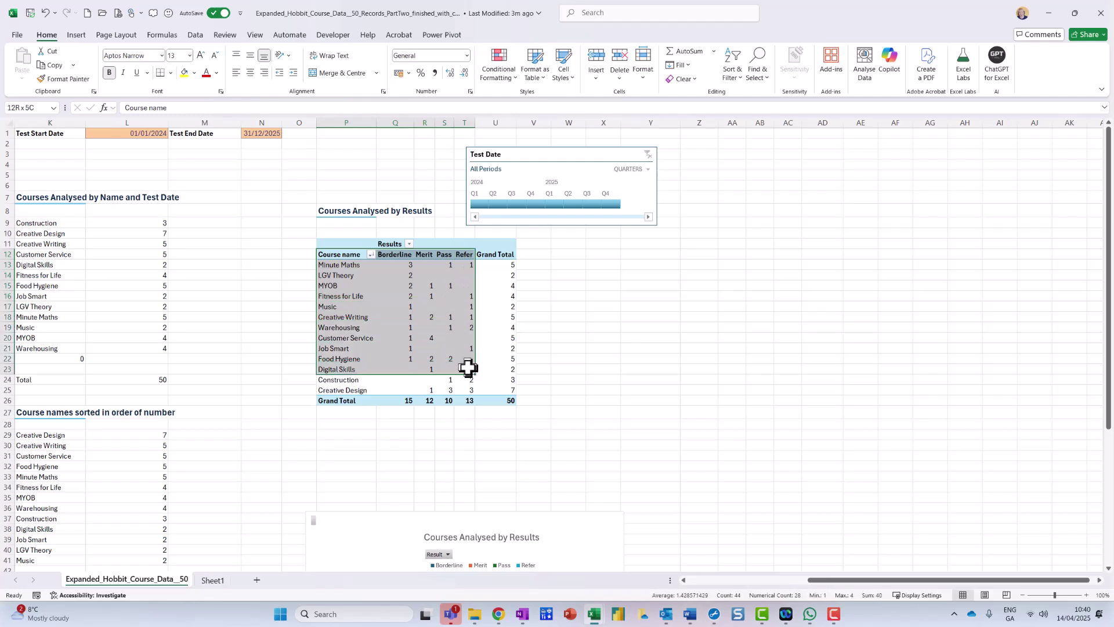
drag(345, 244, 521, 400)
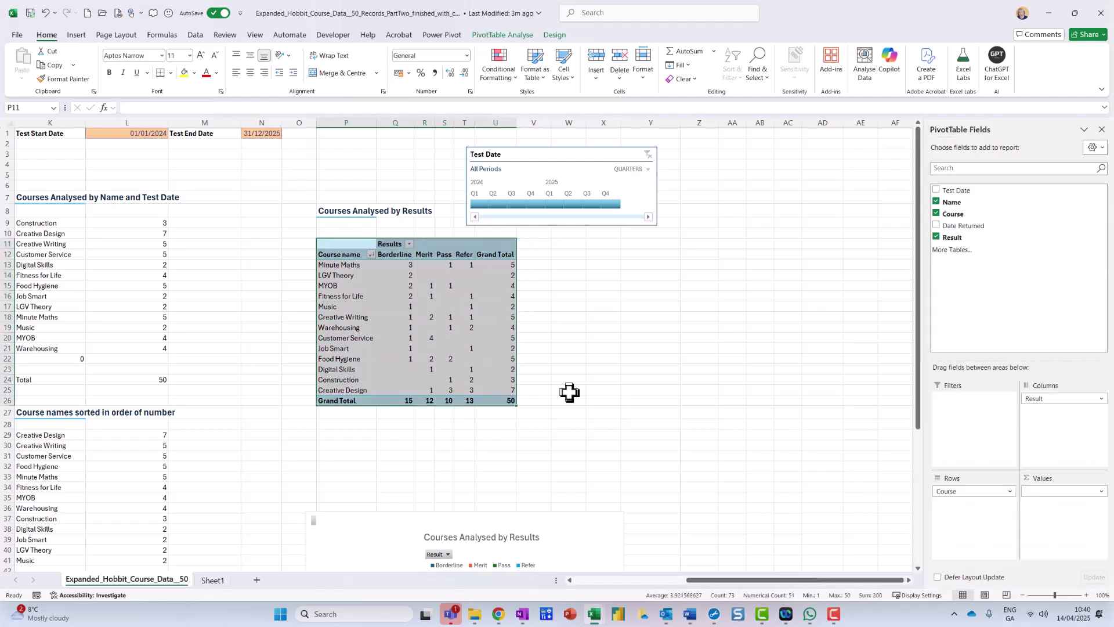
key(ctrl+c)
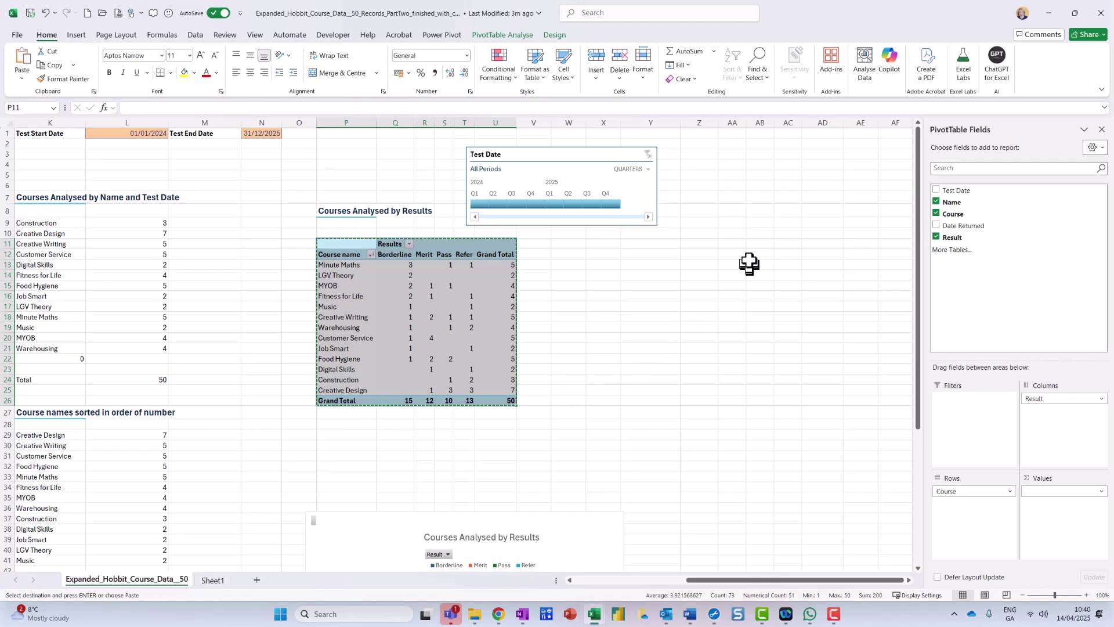
click(733, 245)
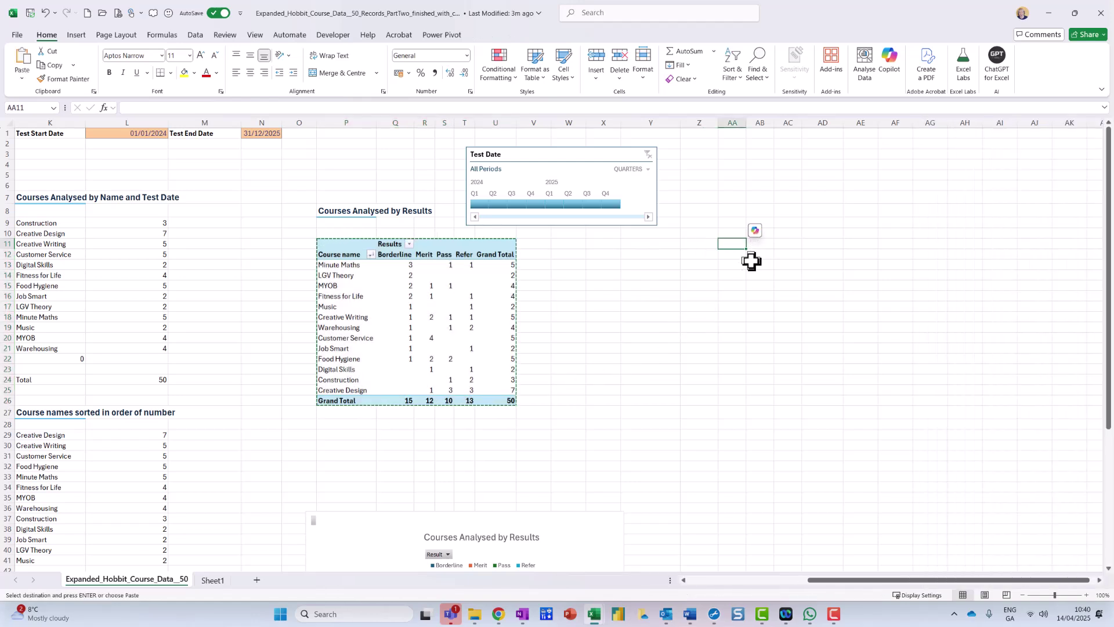
key(ctrl+v)
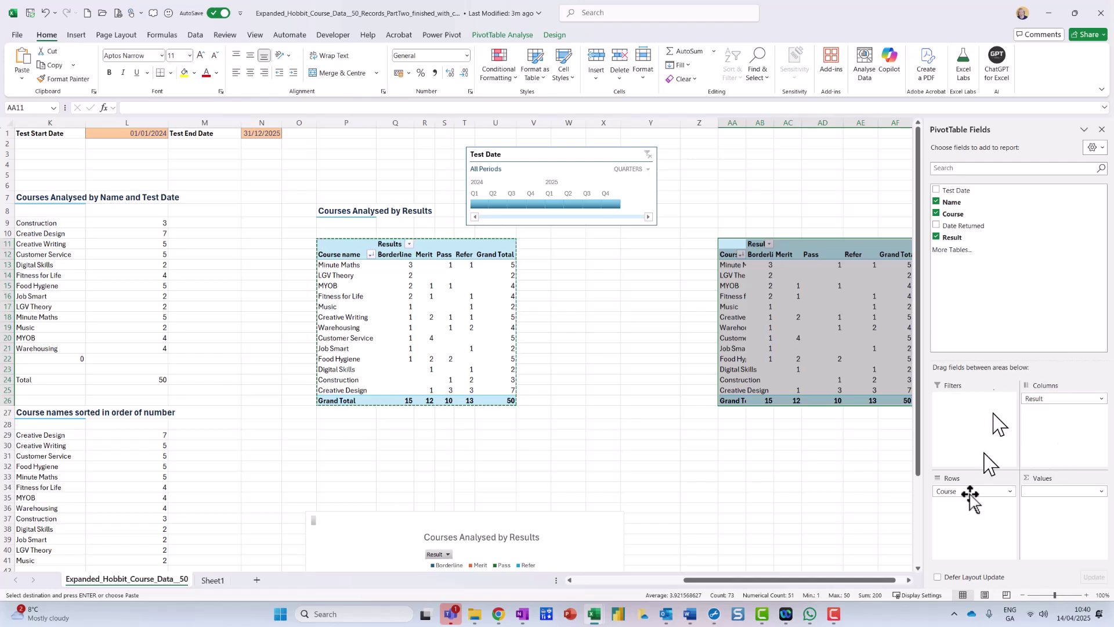
Show the duplicated pivot table's values as % of Row Total.
click(909, 580)
click(678, 317)
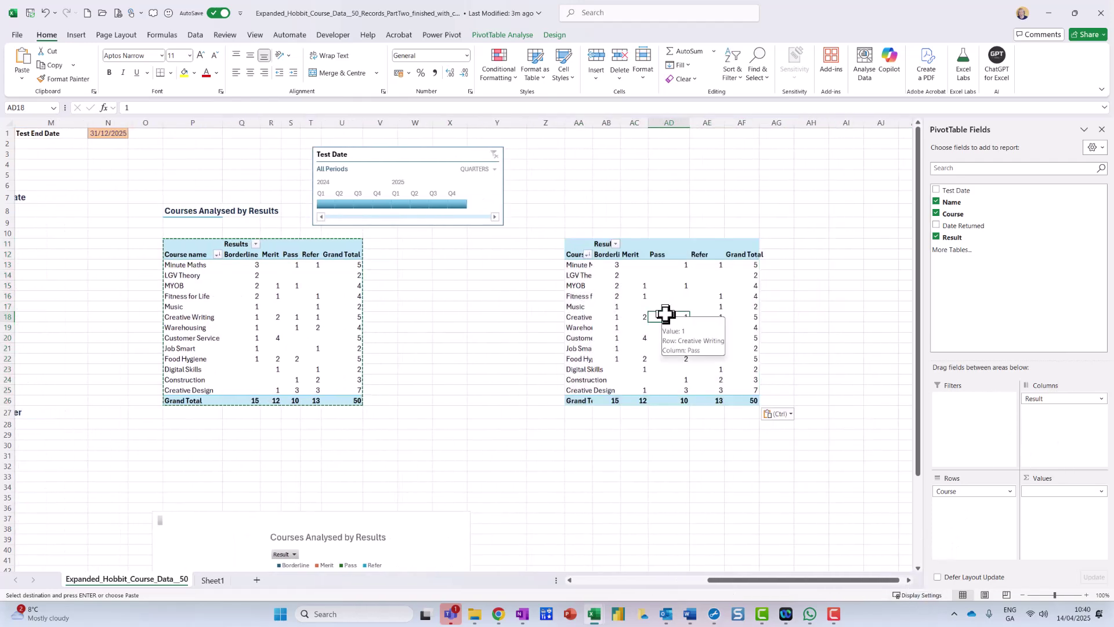
right_click(638, 297)
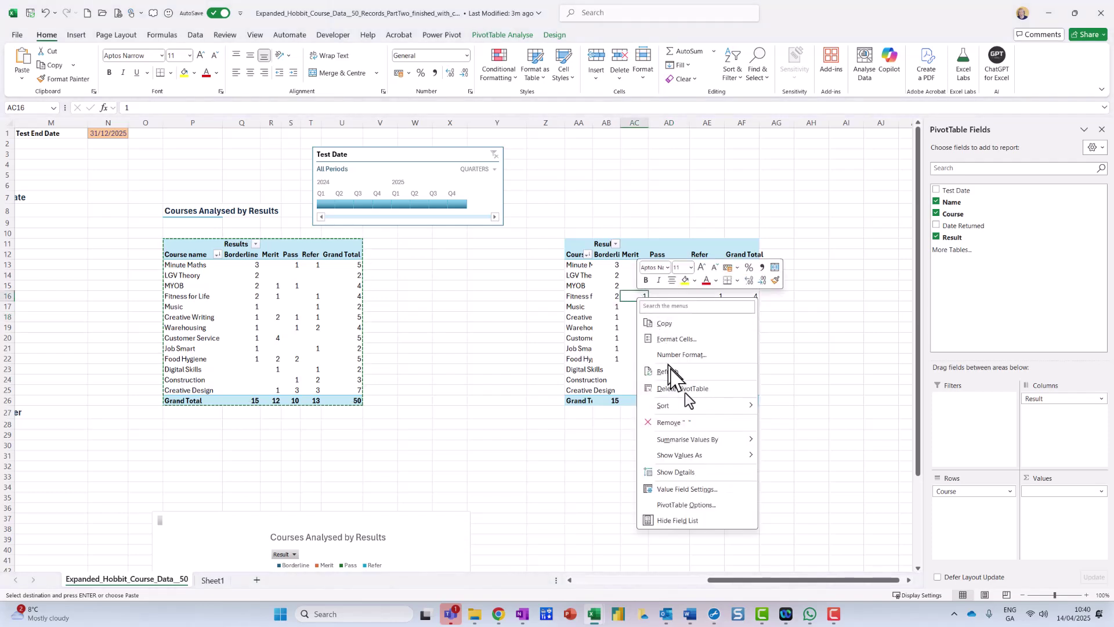
mouse_move(717, 456)
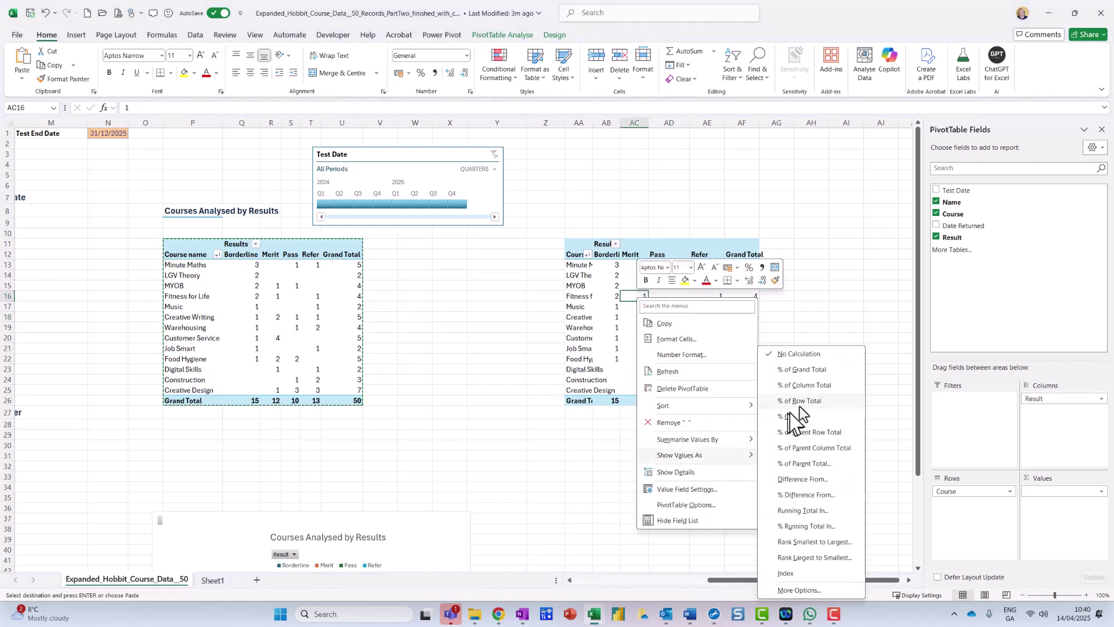
click(812, 402)
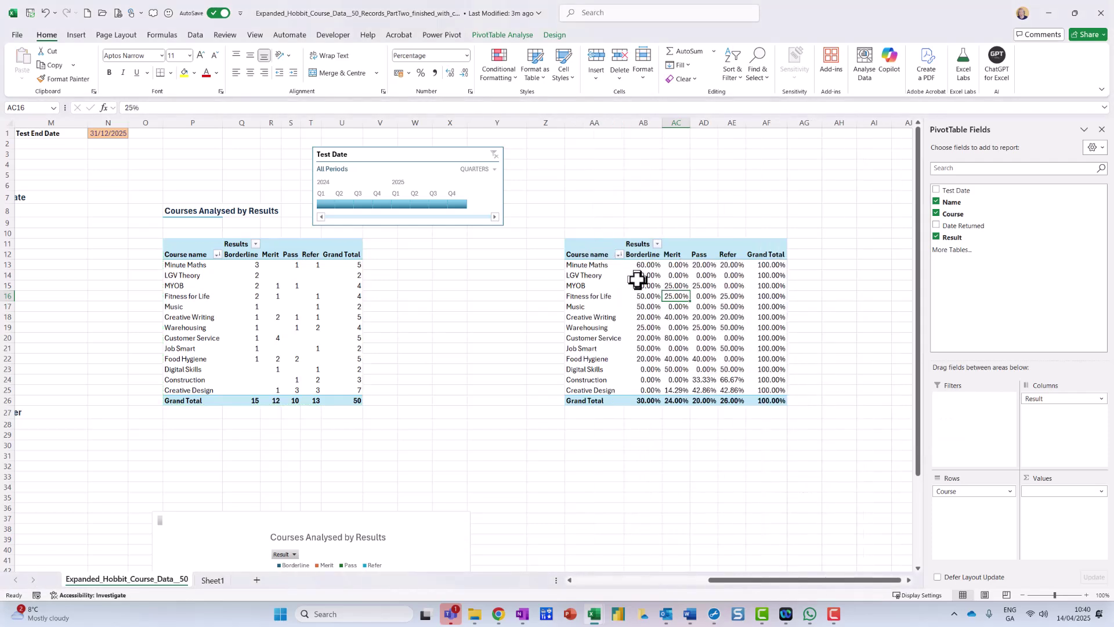
mouse_move(639, 281)
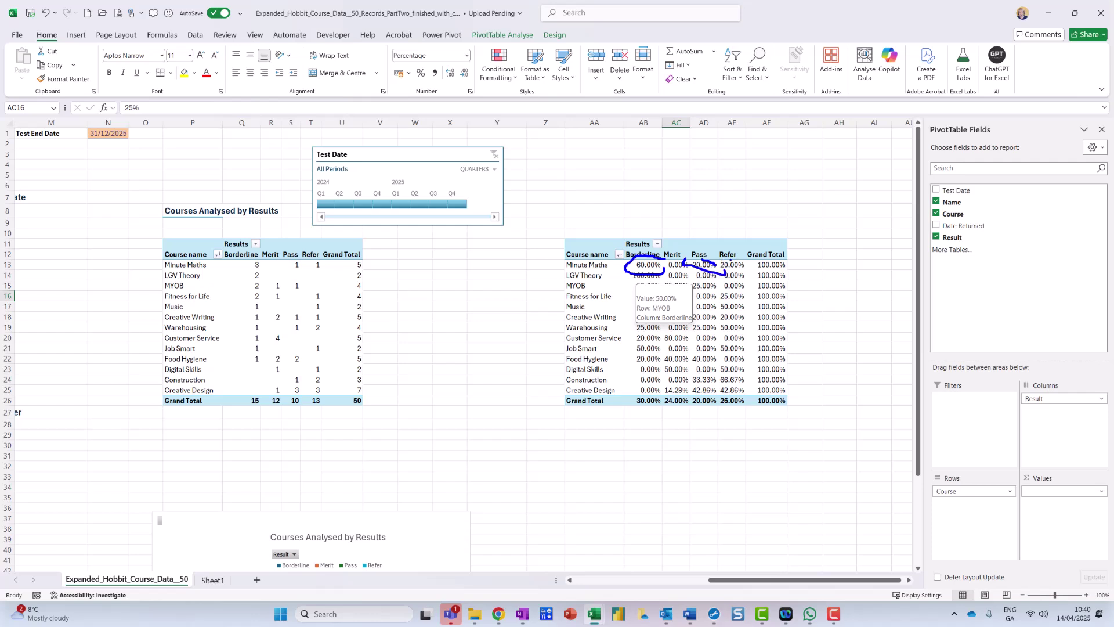
key(Escape)
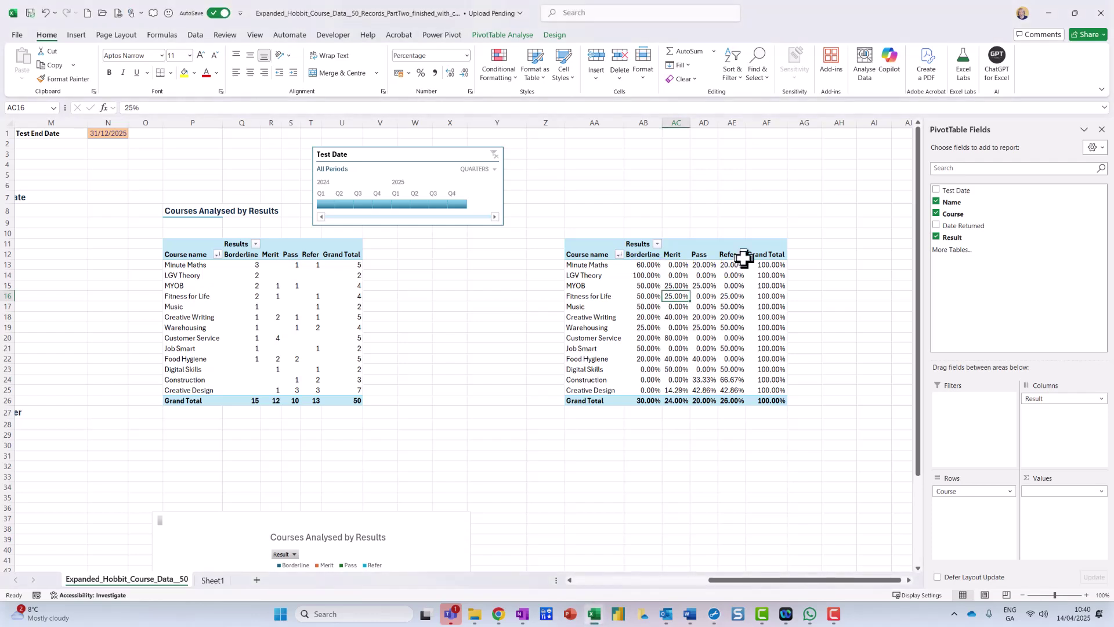
Add green gradient data bars to the percentage pivot table, applied to all cells showing values for Course and Result.
click(648, 300)
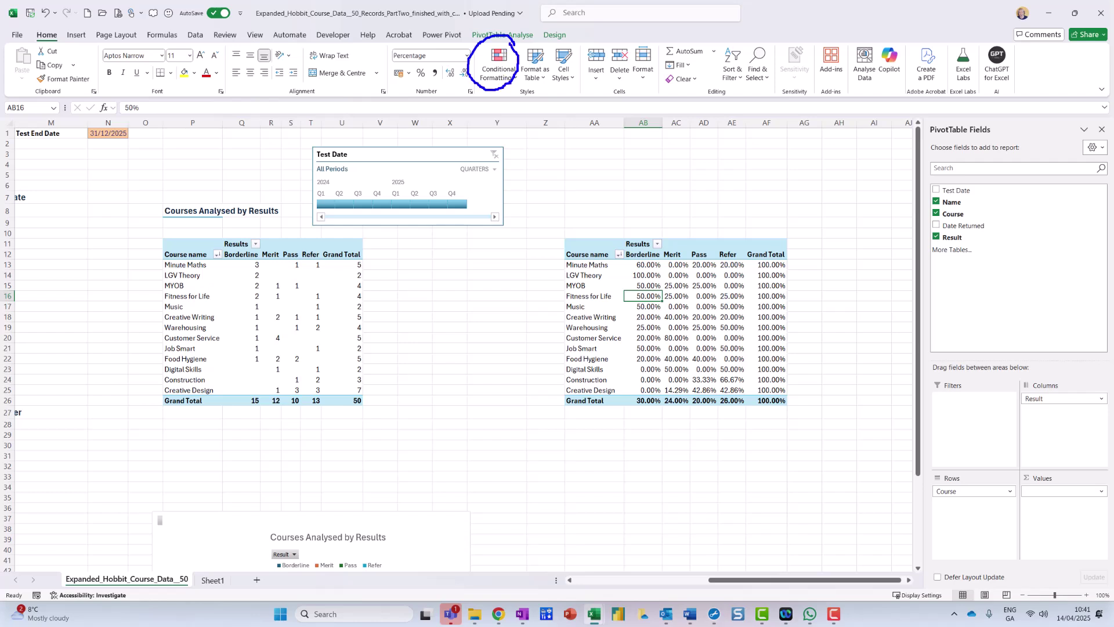
click(510, 80)
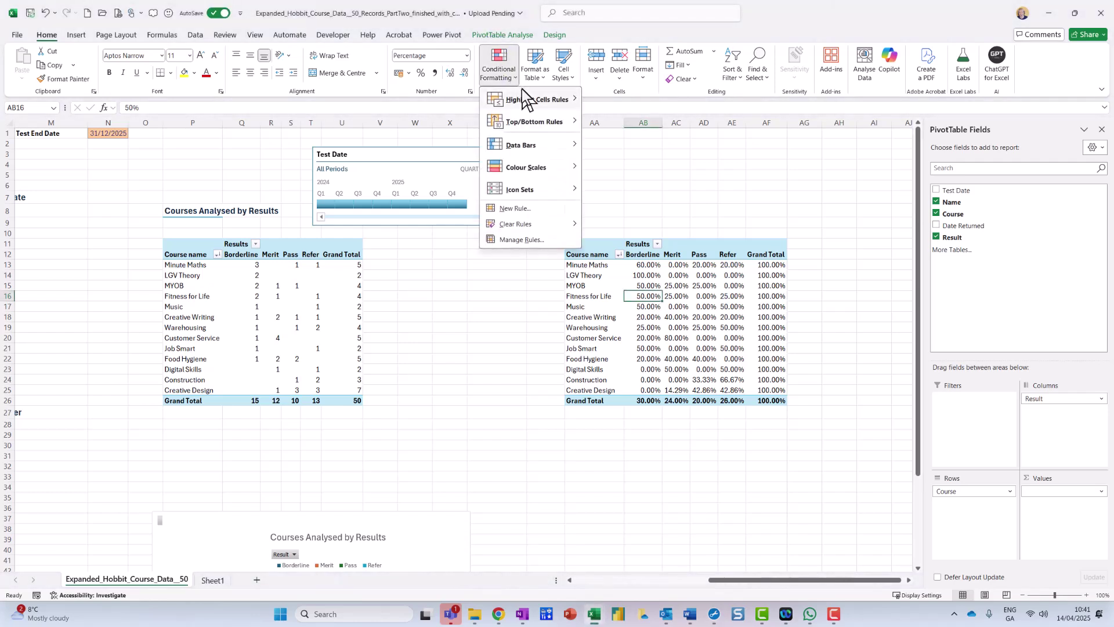
mouse_move(535, 146)
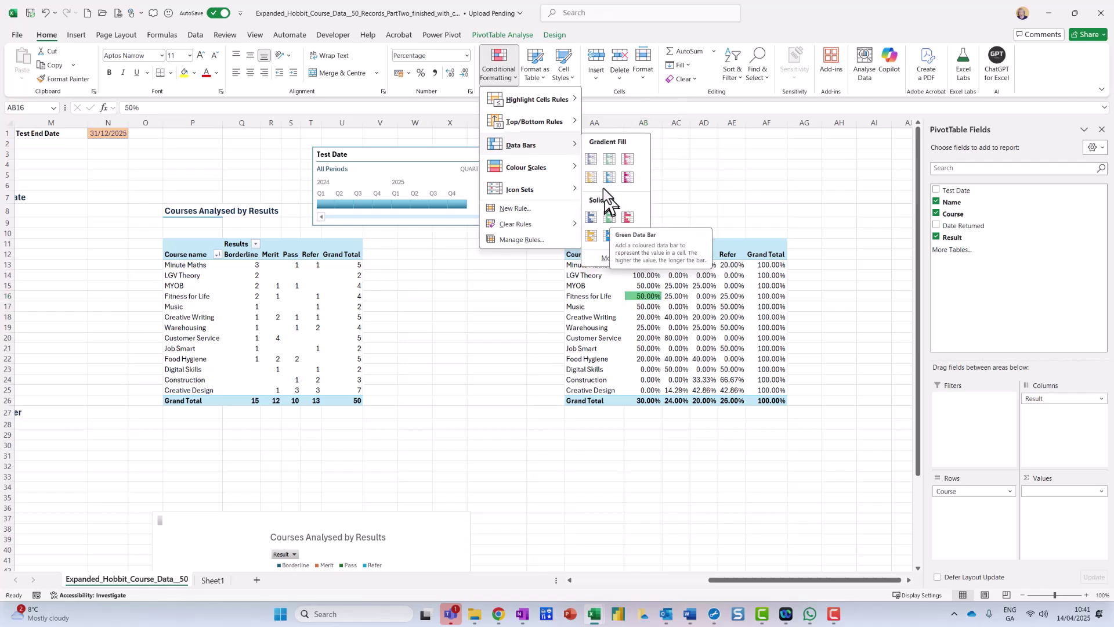
click(608, 157)
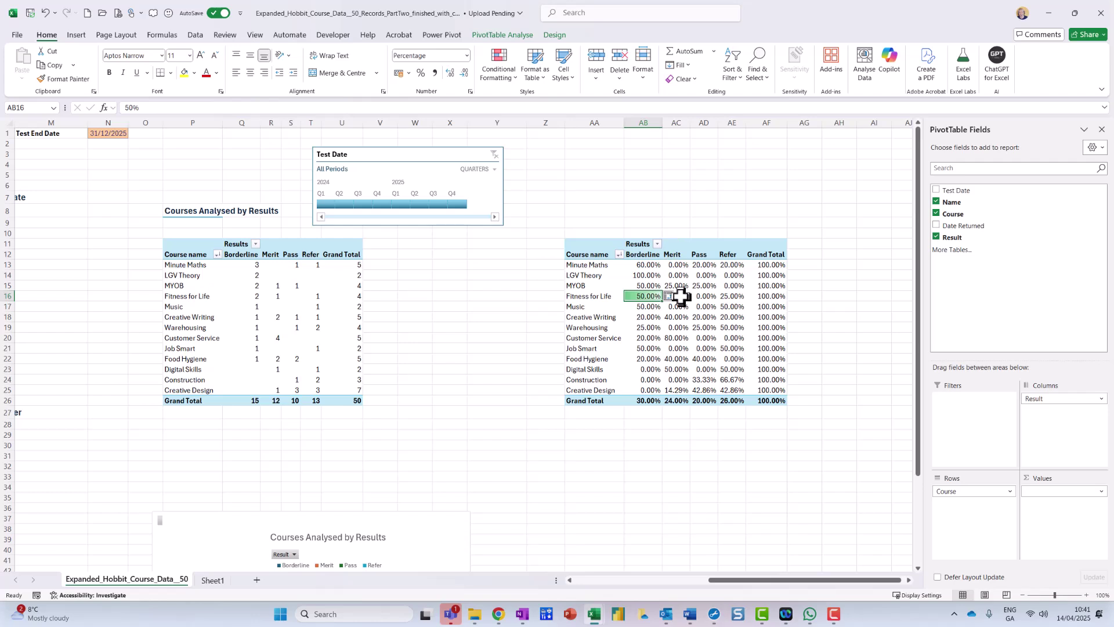
mouse_move(676, 284)
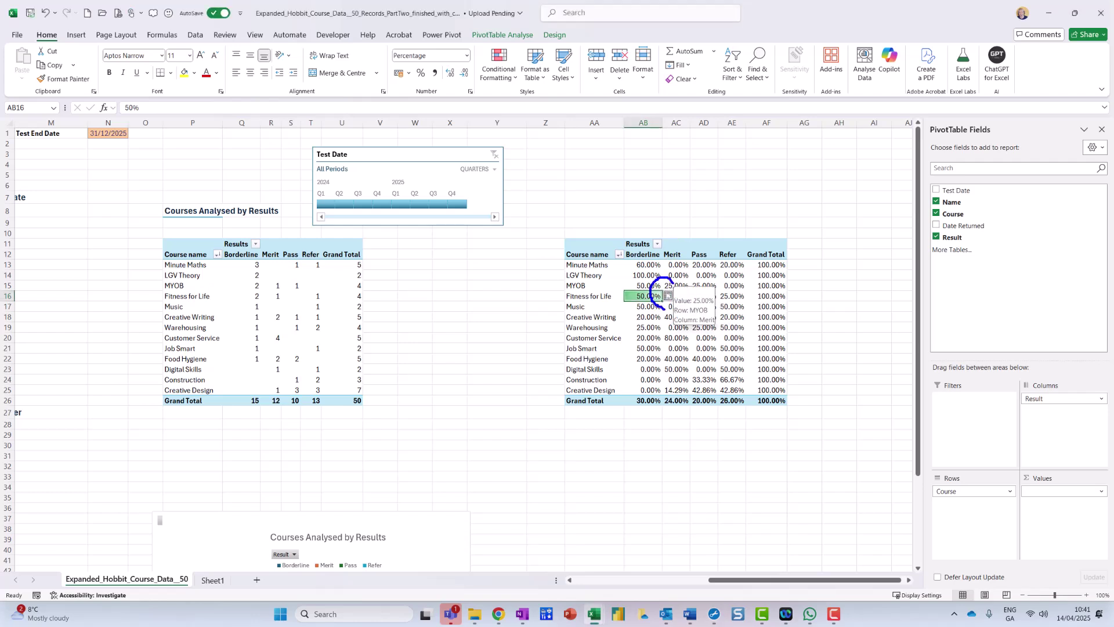
click(673, 295)
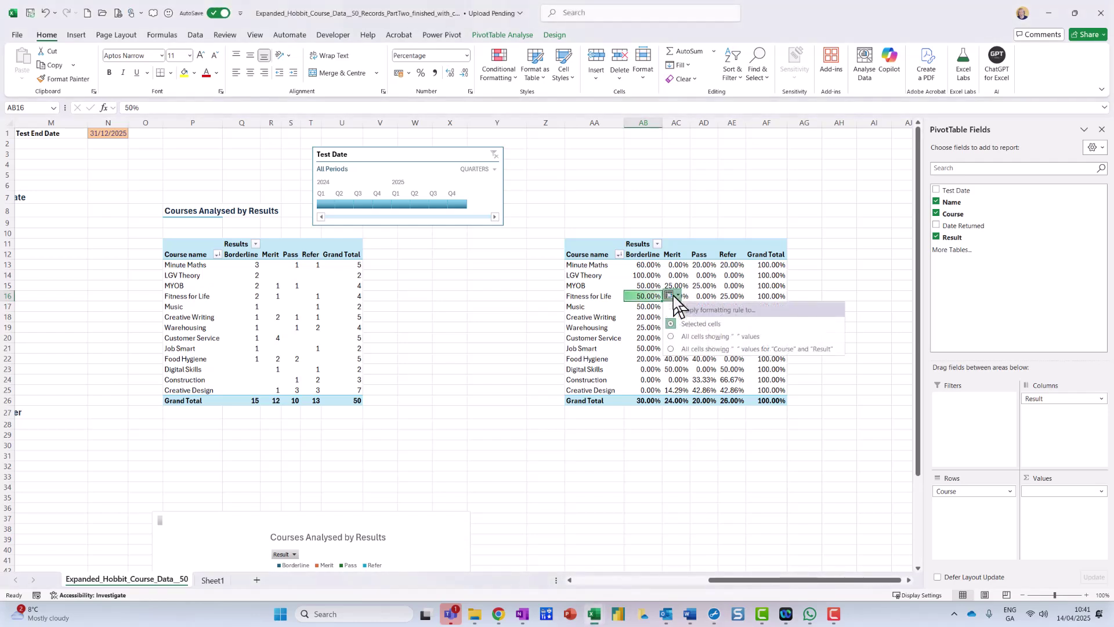
click(692, 351)
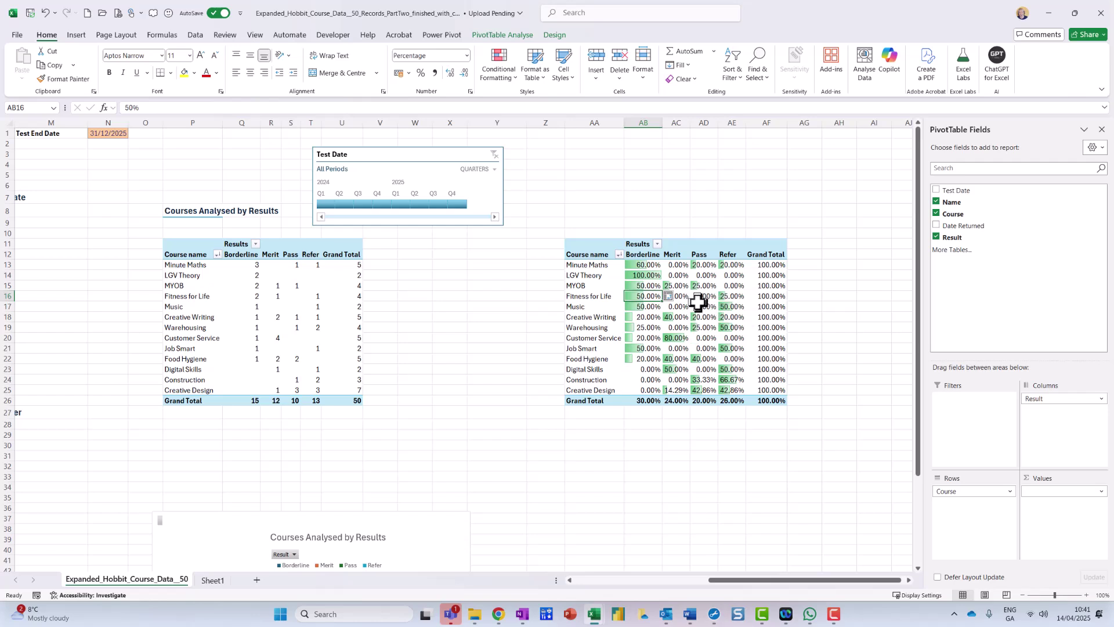
Insert a 100% Stacked Bar pivot chart from the percentage pivot table and place it just below that table.
scroll(696, 302, down, 1)
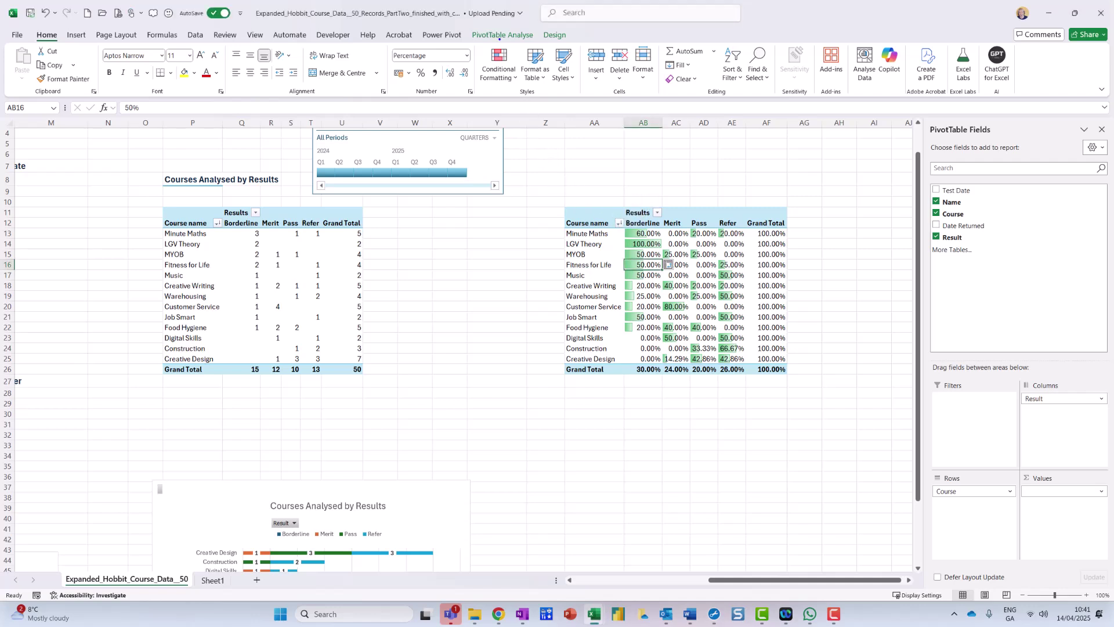
key(Escape)
click(517, 36)
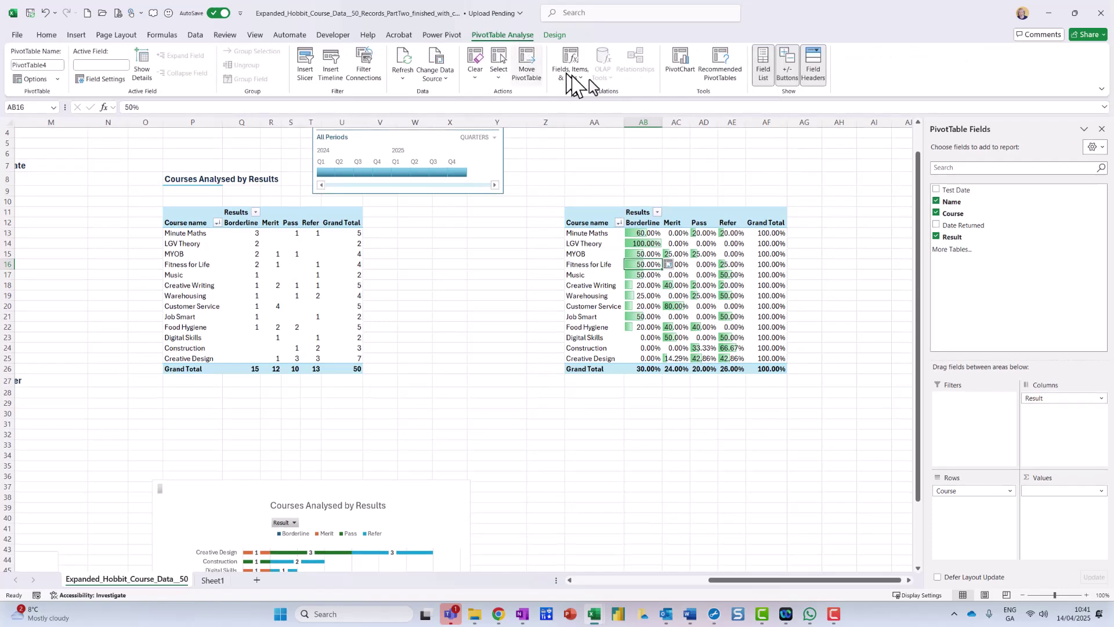
click(684, 73)
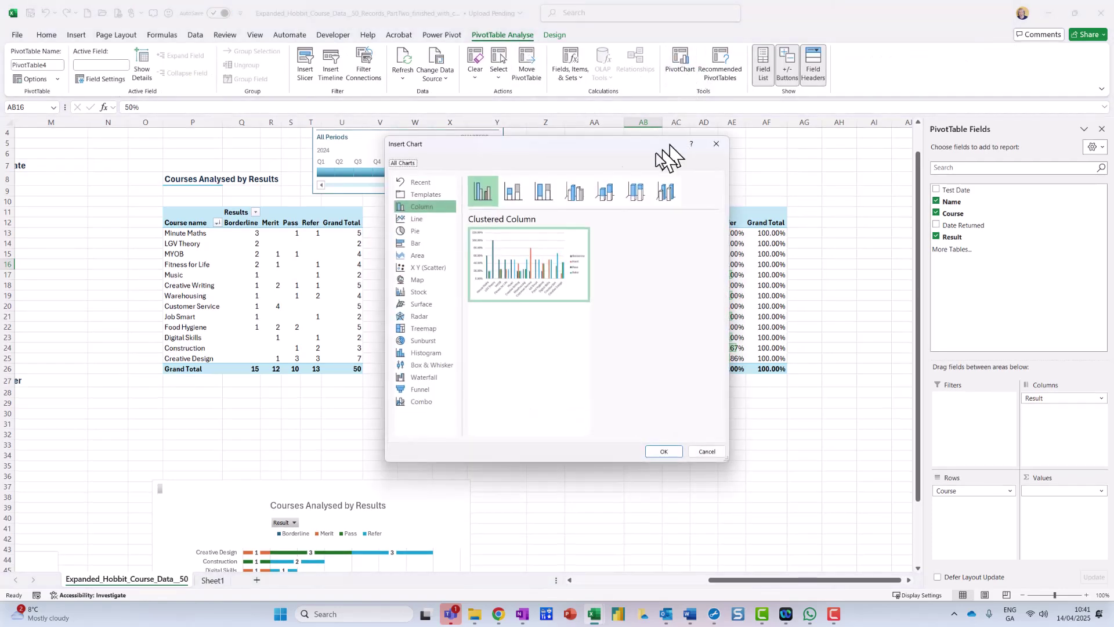
click(445, 243)
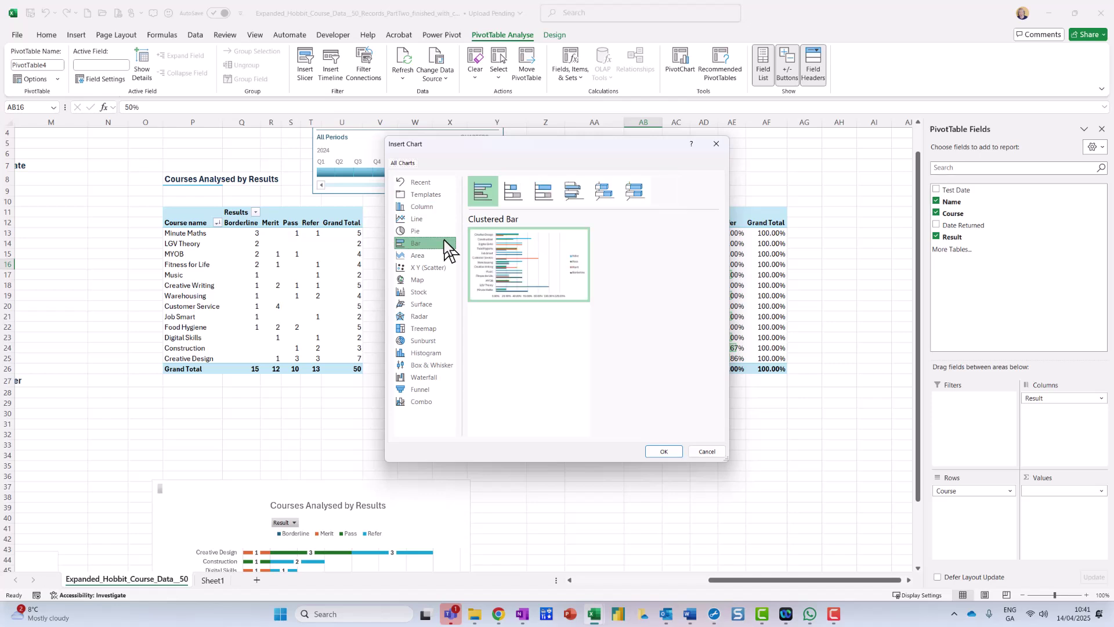
click(544, 193)
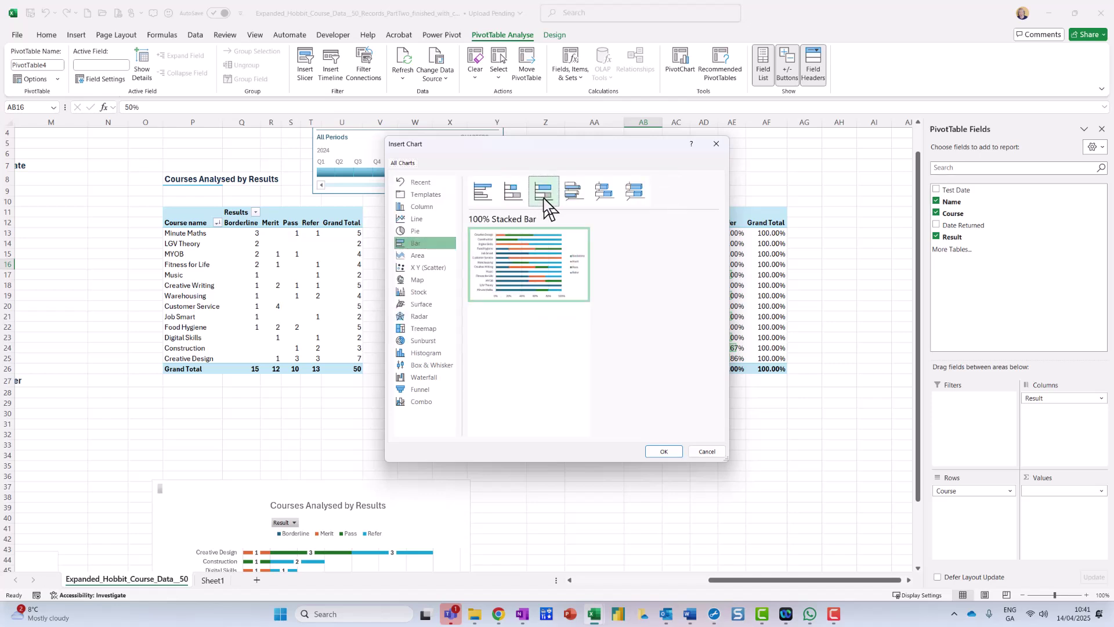
click(667, 450)
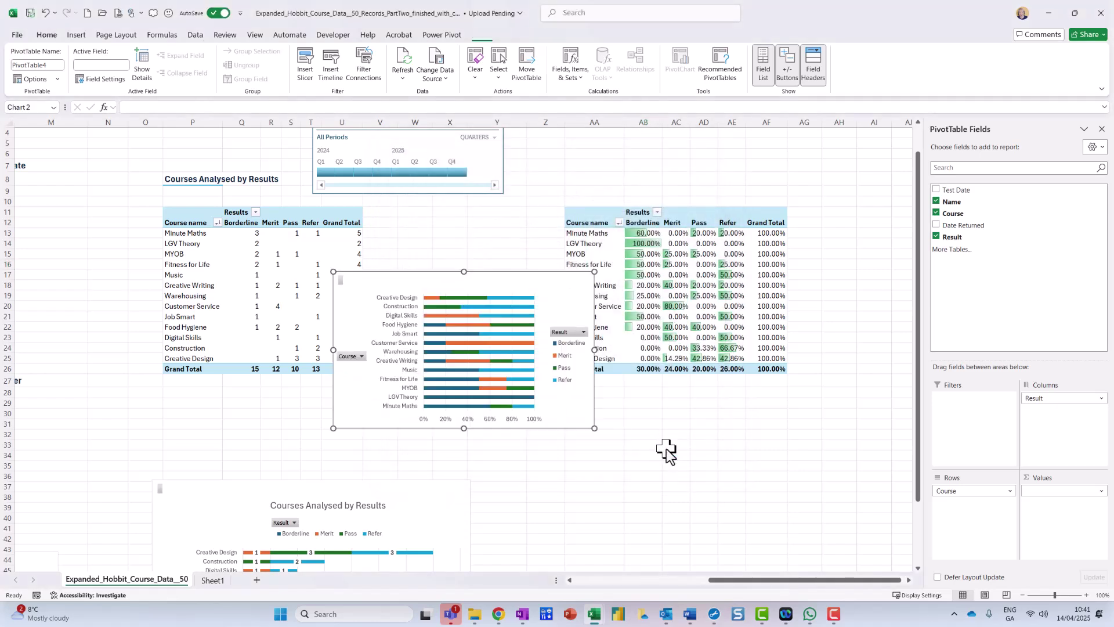
drag(566, 296, 780, 404)
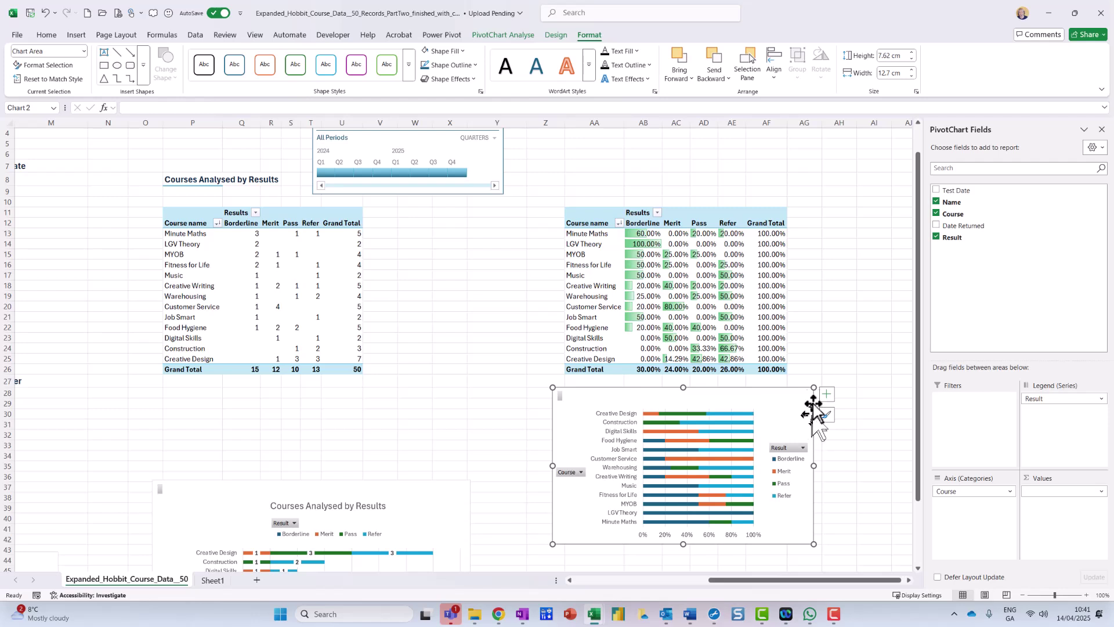
Sort the percentage pivot table by its Pass column from largest to smallest.
right_click(707, 277)
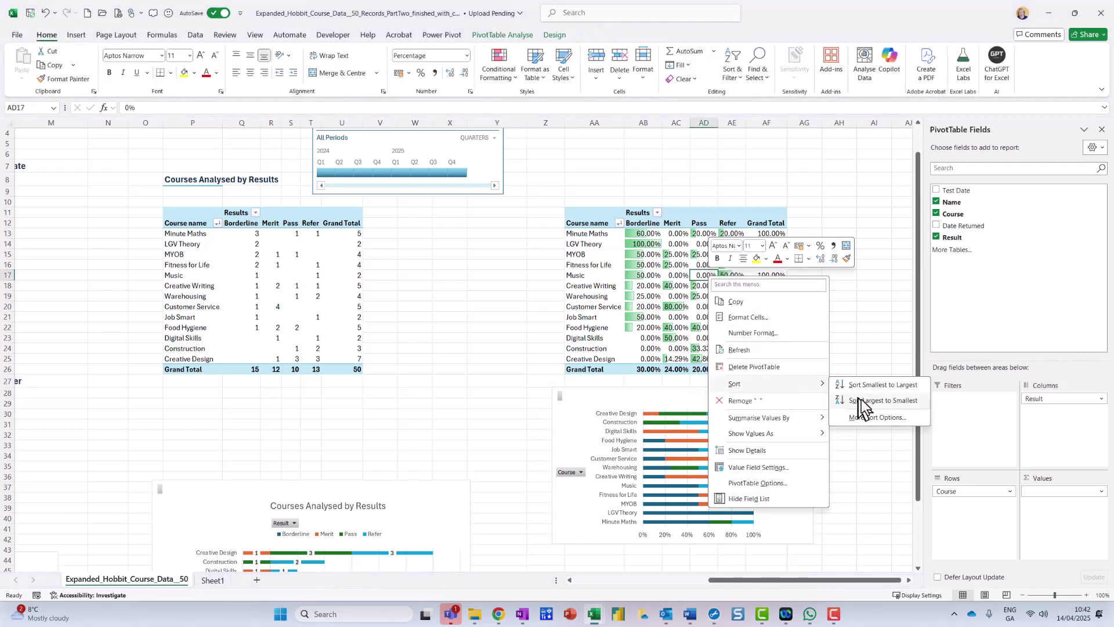
click(867, 409)
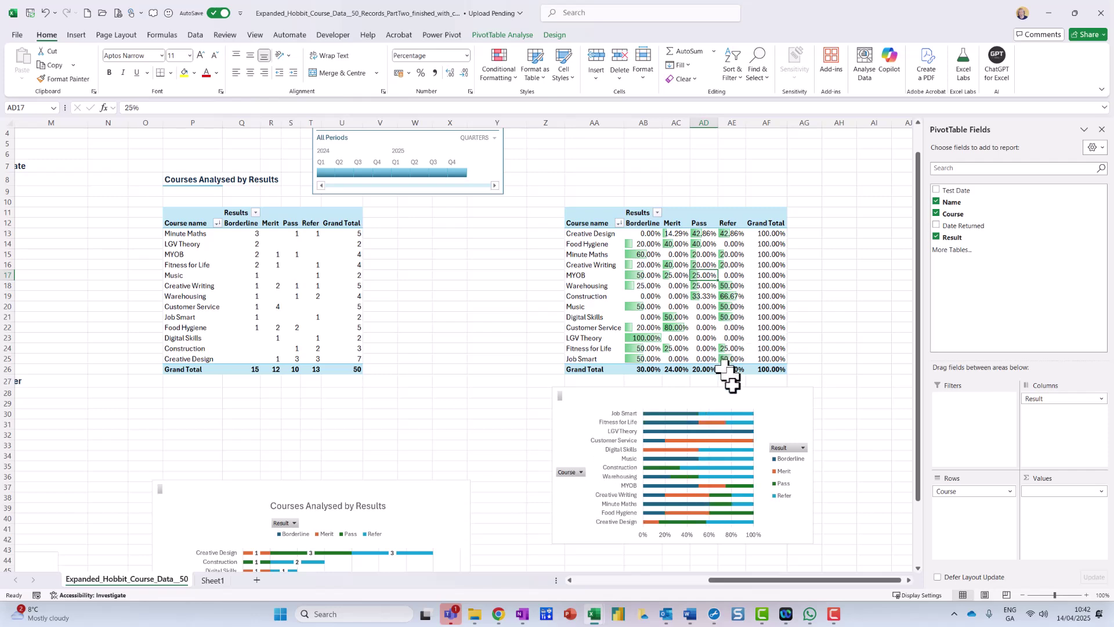
Shift the 100% stacked bar chart slightly down and toward column Z, and set its legend position to Top.
click(731, 407)
drag(732, 406, 709, 418)
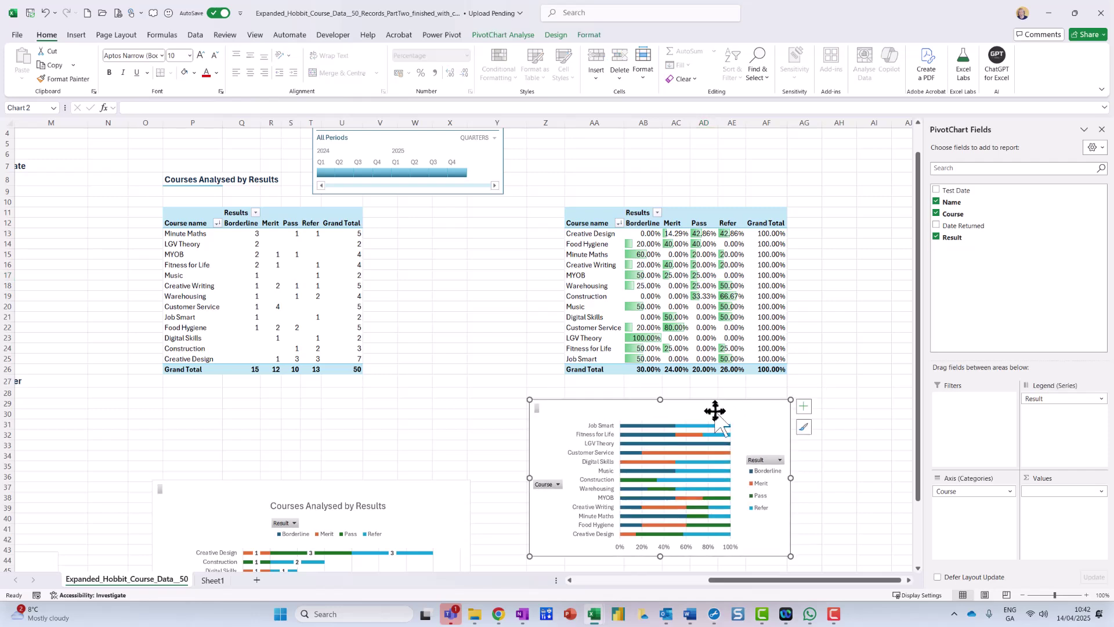
click(804, 406)
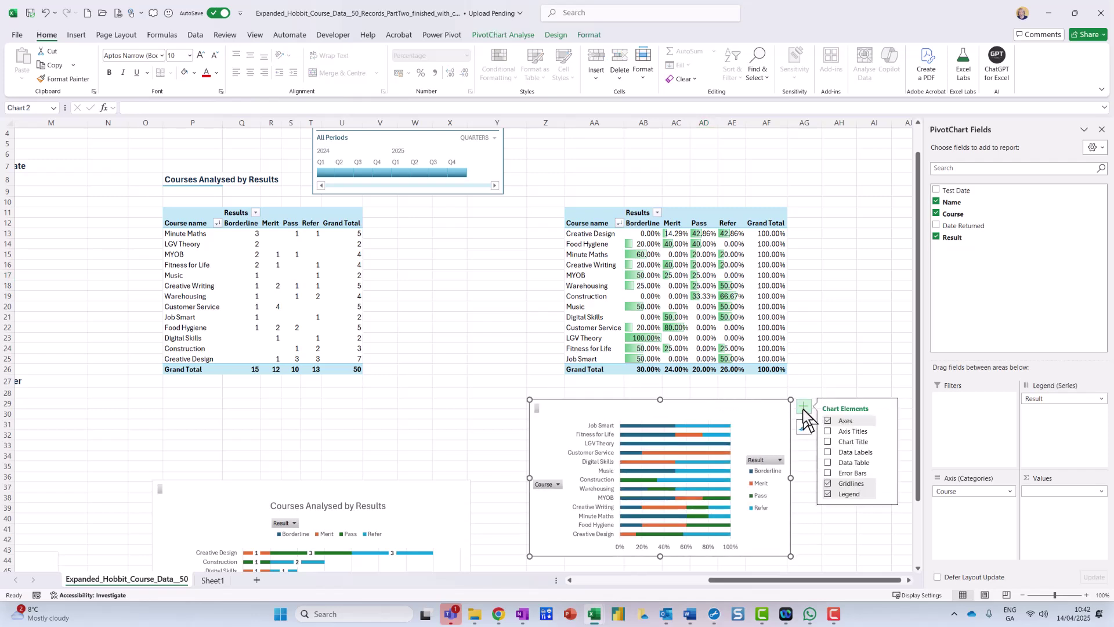
click(887, 493)
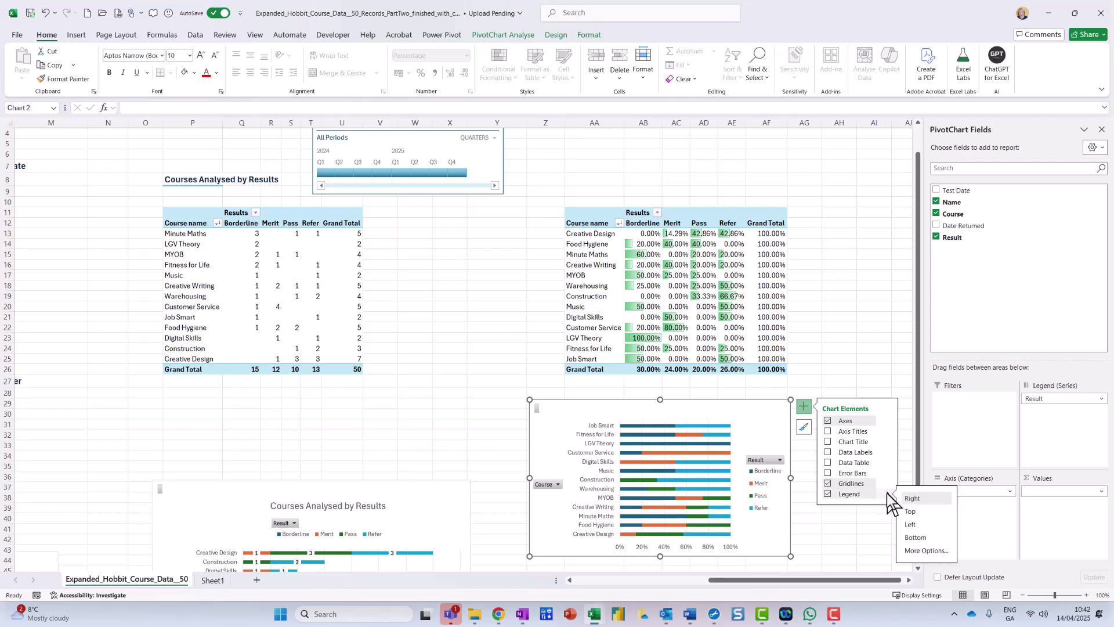
click(912, 512)
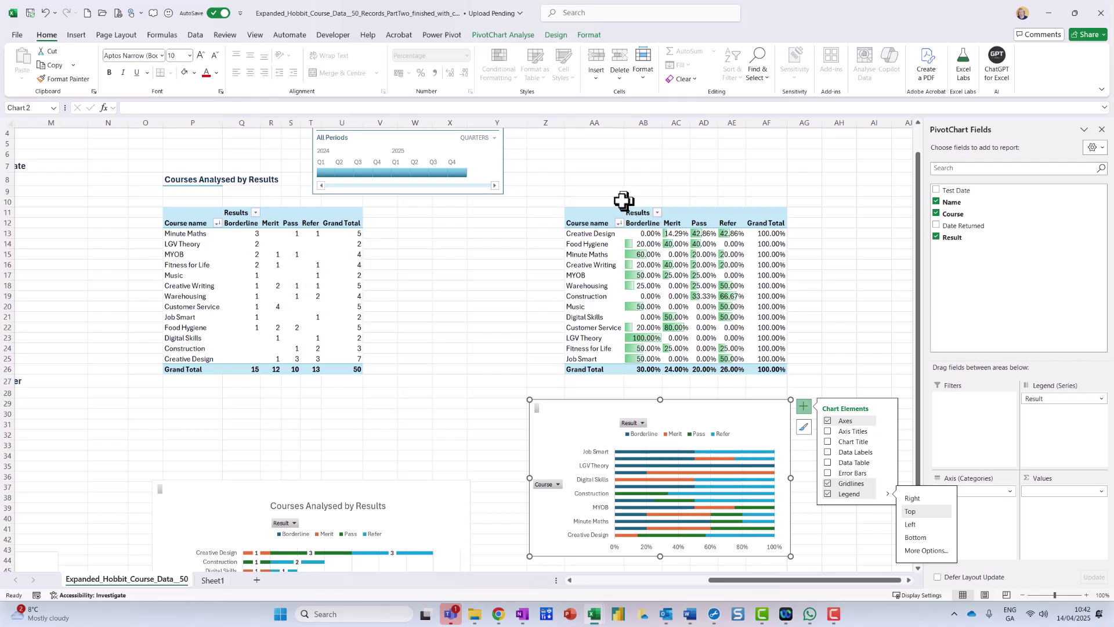
Enter the heading "Courses - % breakdown of results" in cell AA8 above the percentage pivot table.
click(609, 180)
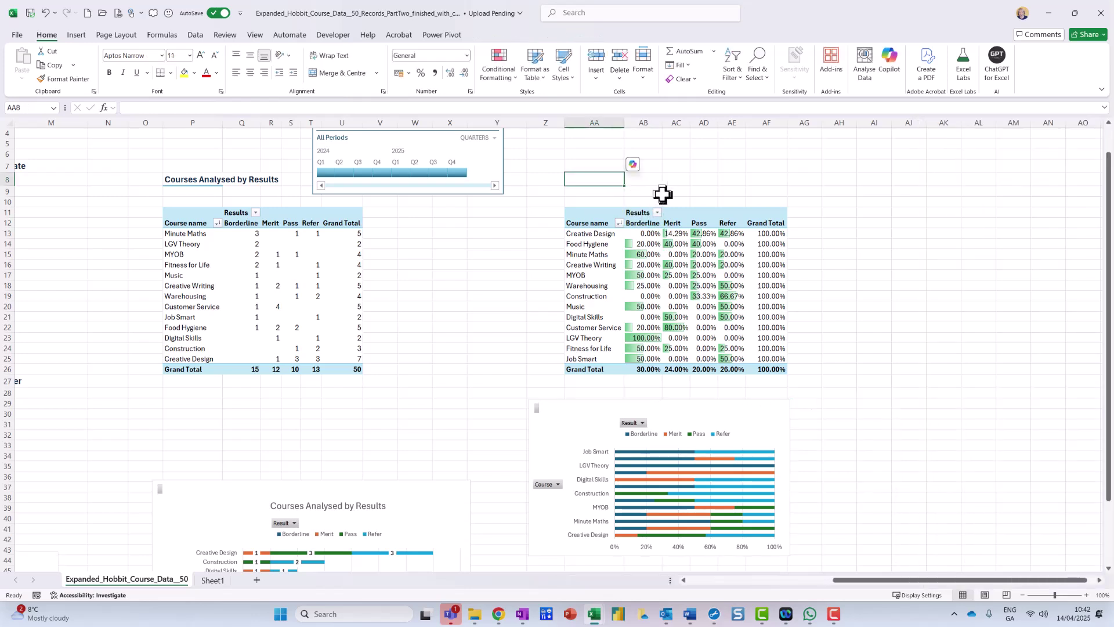
text(Courses - % breakdown of results)
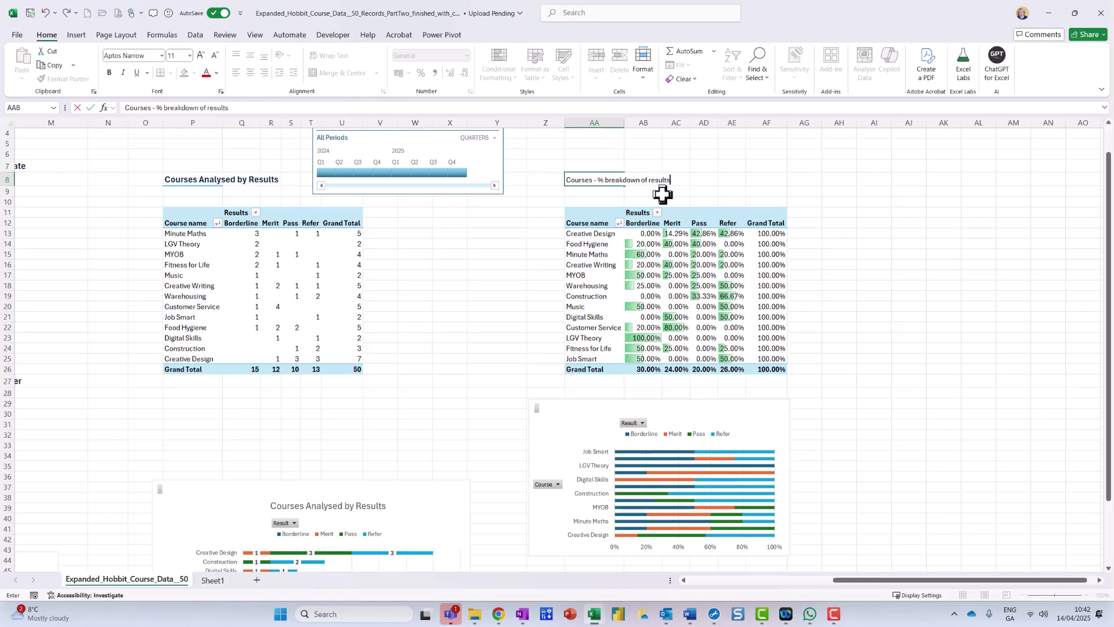
key(ctrl+Return)
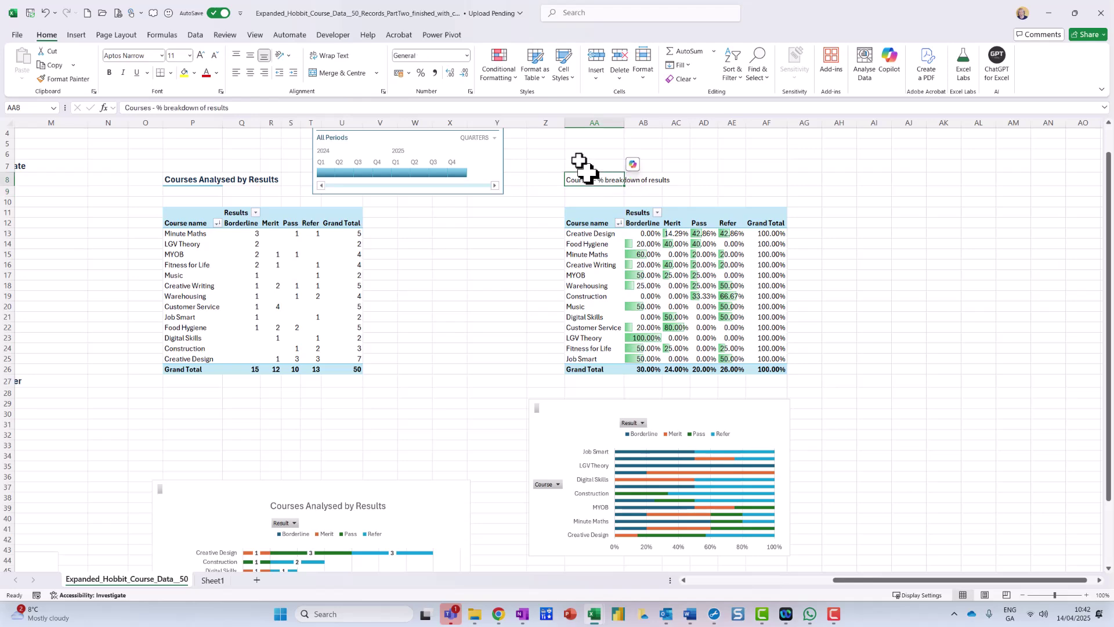
Apply the Heading 2 cell style to the "Courses - % breakdown of results" heading in cell AA8.
click(563, 75)
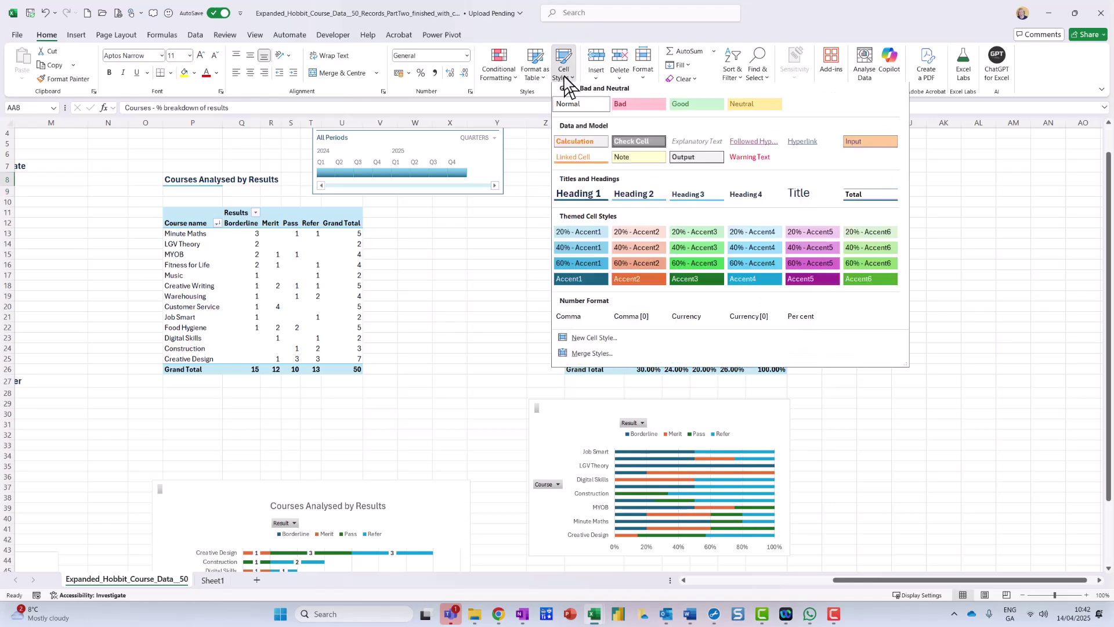
click(631, 199)
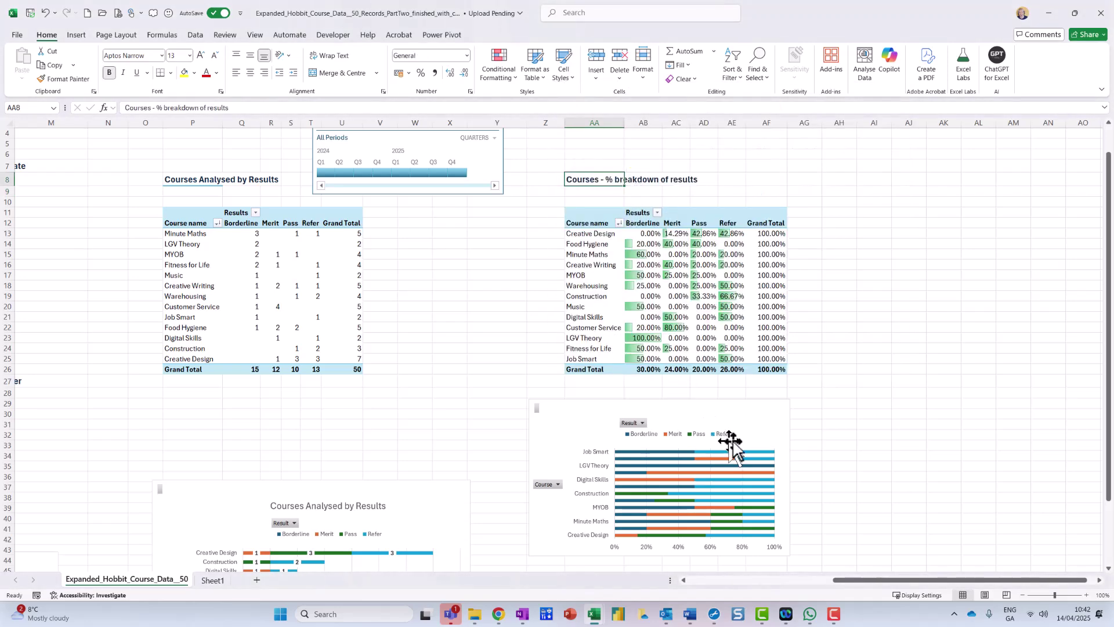
Add a chart title to the 100% stacked bar chart and link its text to the heading in cell AA8.
click(738, 423)
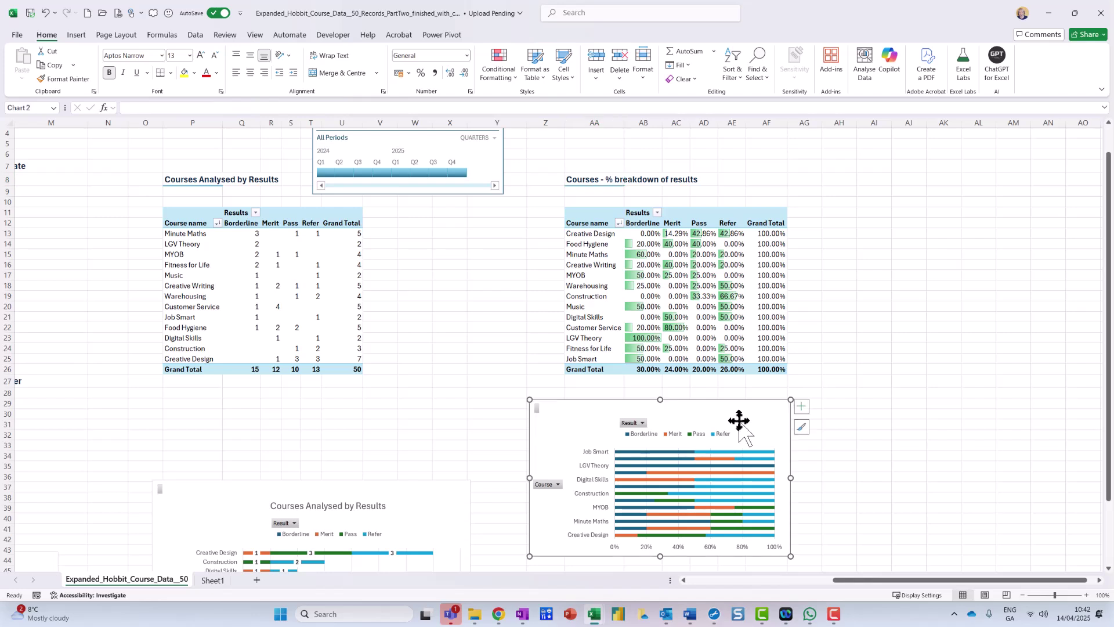
click(808, 408)
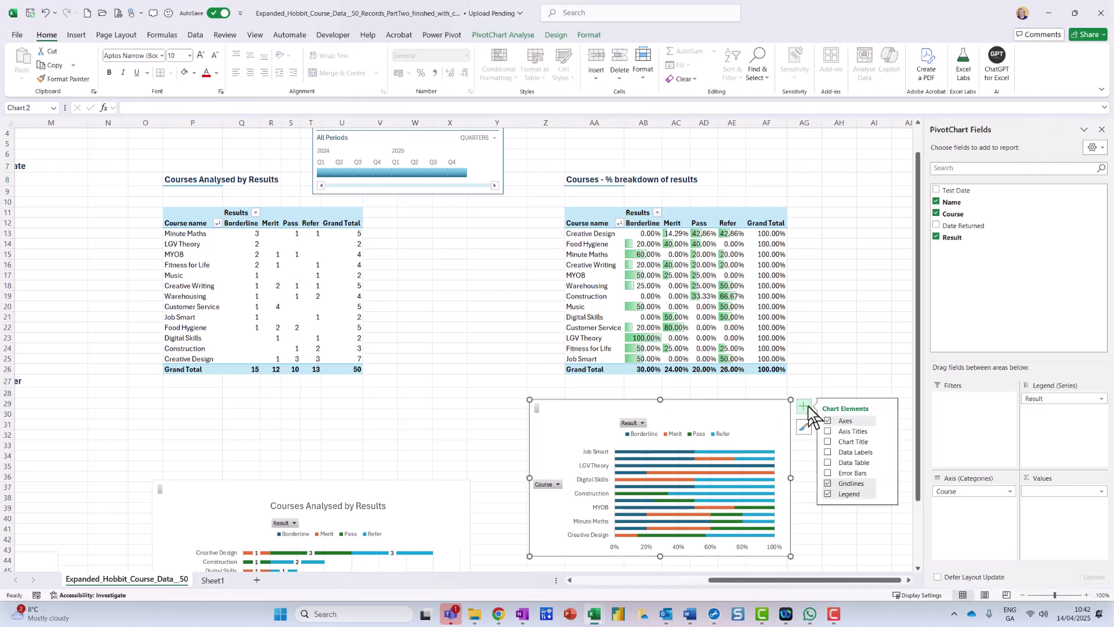
click(828, 442)
click(665, 424)
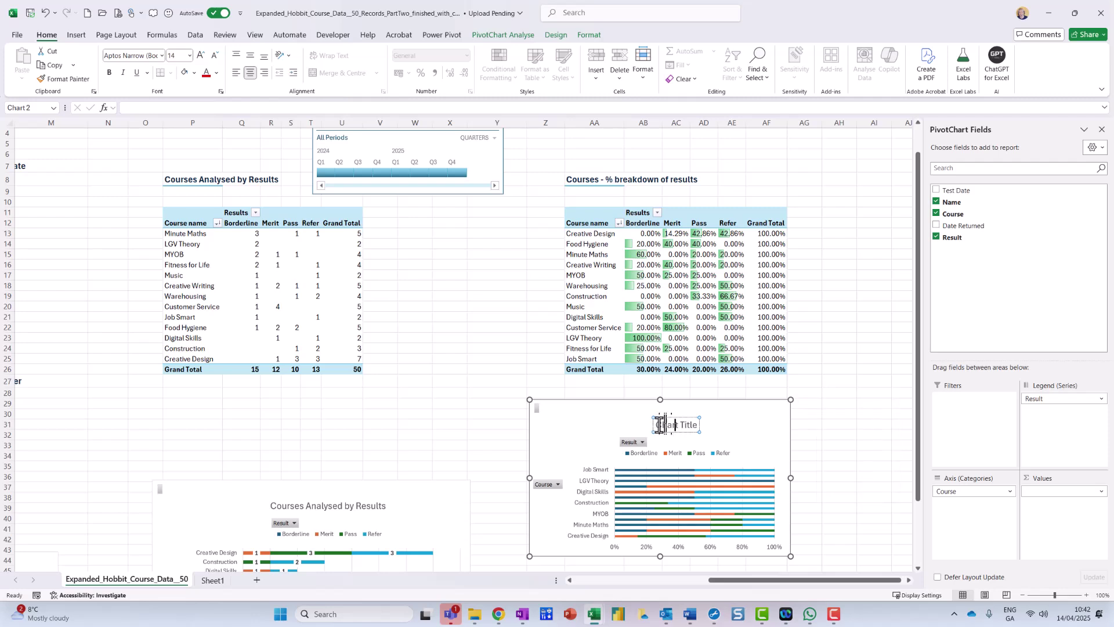
triple_click(687, 426)
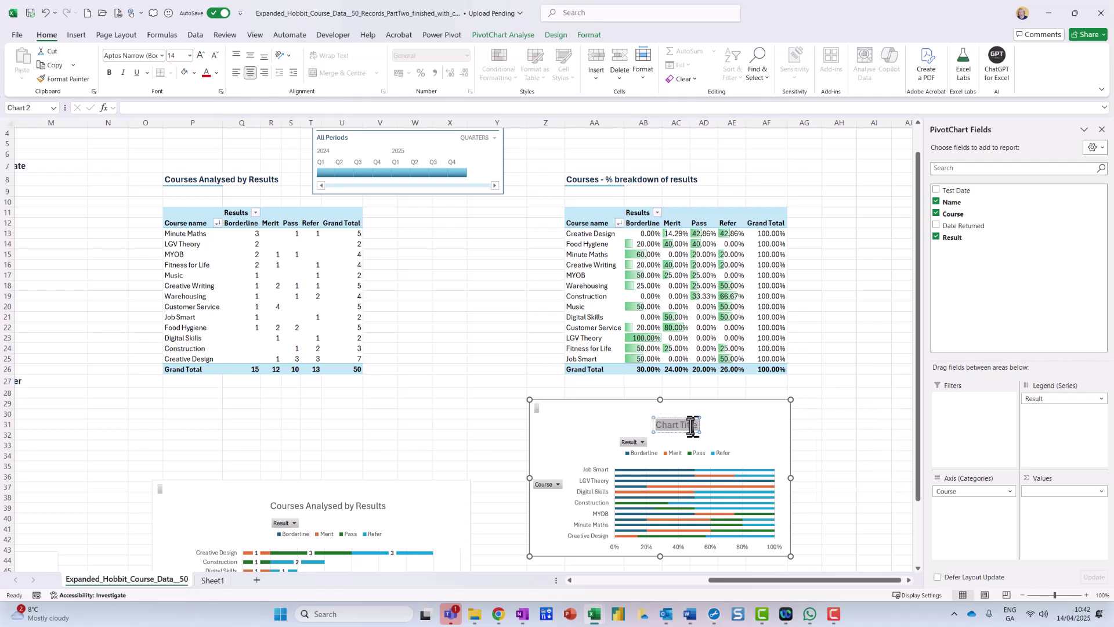
click(162, 109)
text(=)
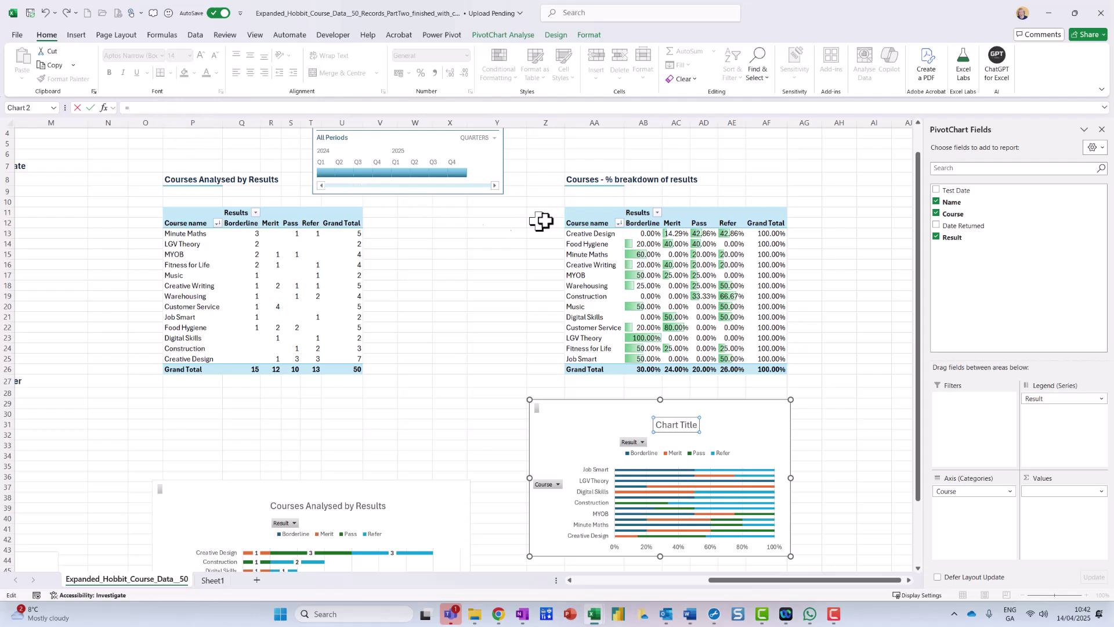
click(598, 182)
key(Return)
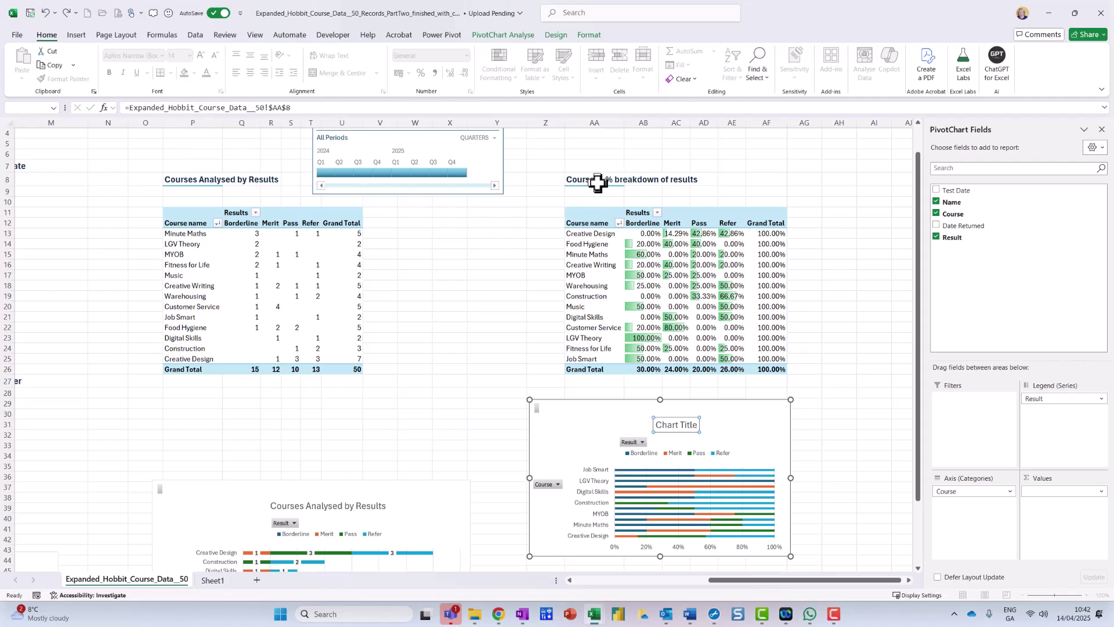
Nudge the percentage chart upward and enlarge it to cover about rows 28 to 51 and columns Z to AH.
drag(568, 430, 576, 416)
scroll(793, 488, down, 3)
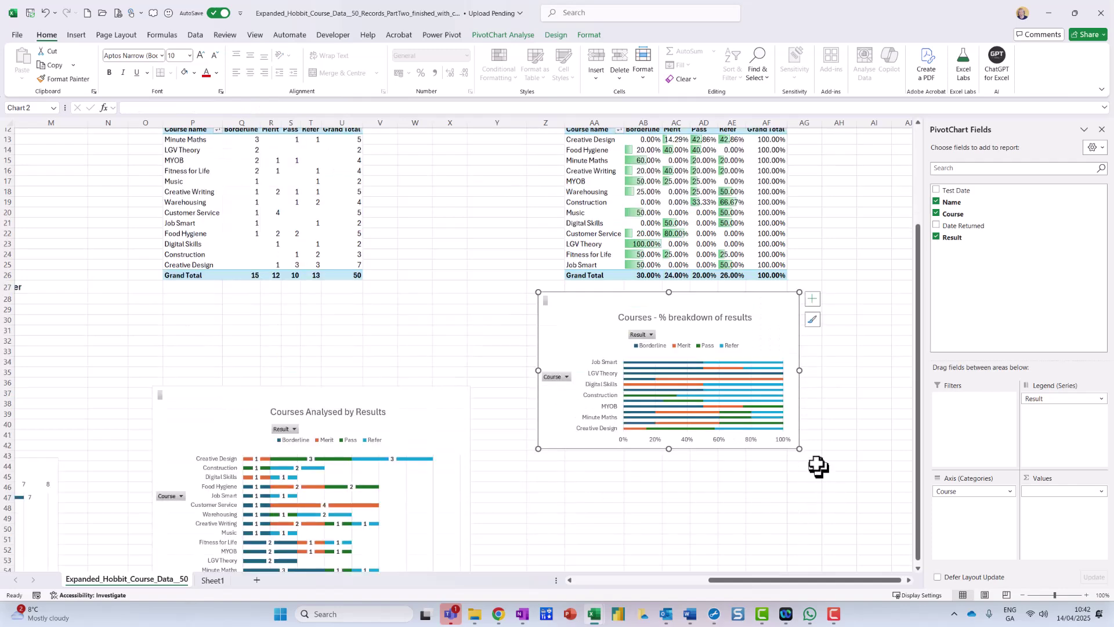
drag(801, 450, 862, 545)
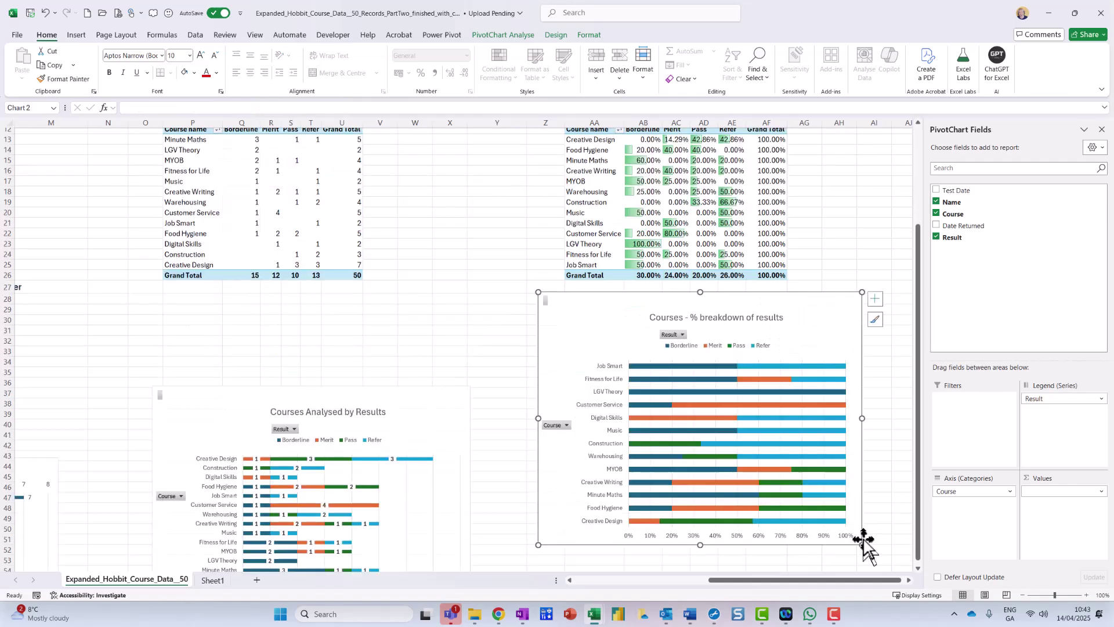
Try data labels on the percentage breakdown chart and turn them off again.
click(876, 288)
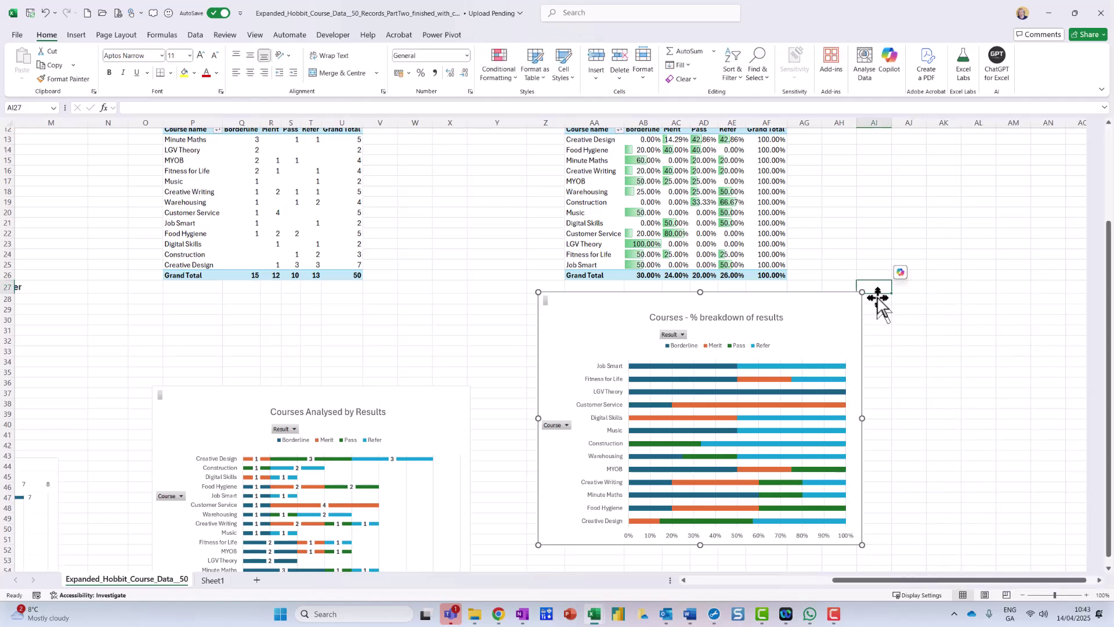
click(814, 320)
click(878, 300)
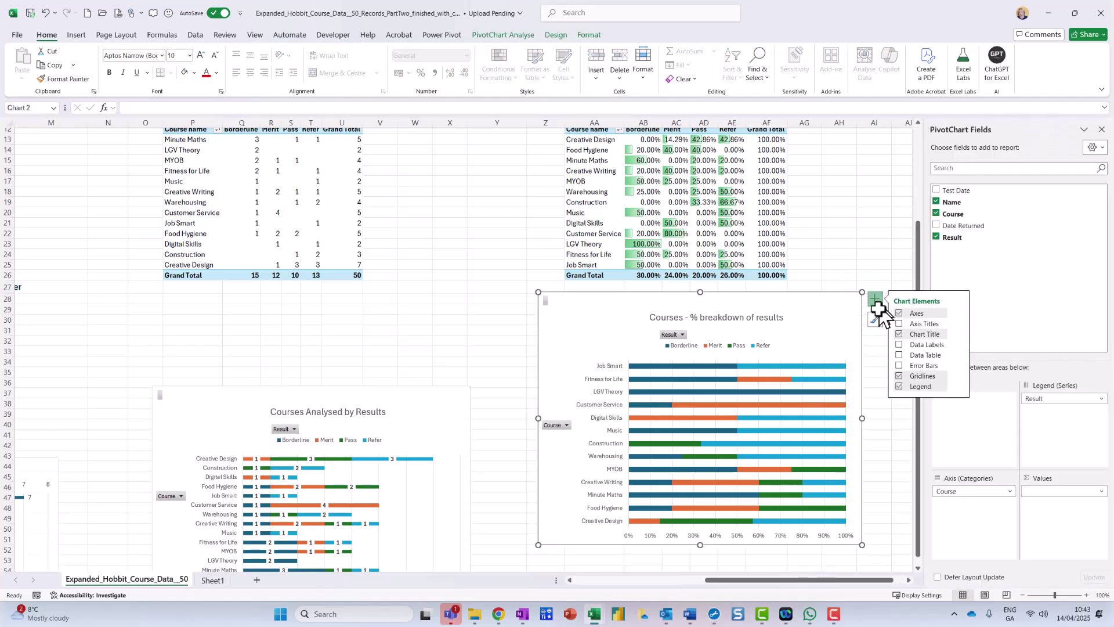
click(901, 346)
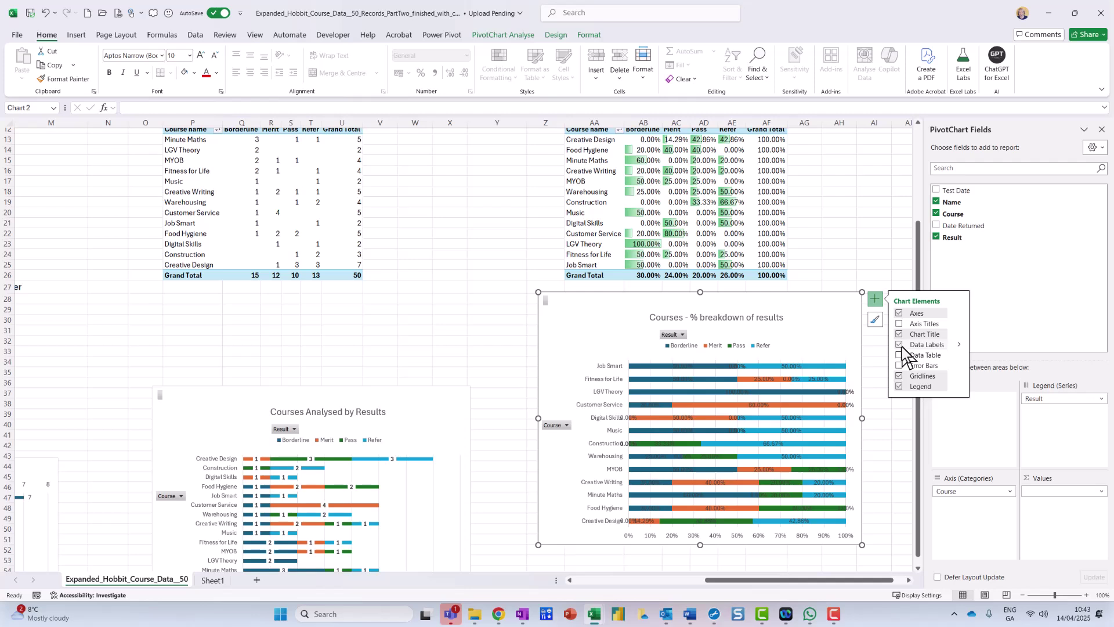
click(901, 346)
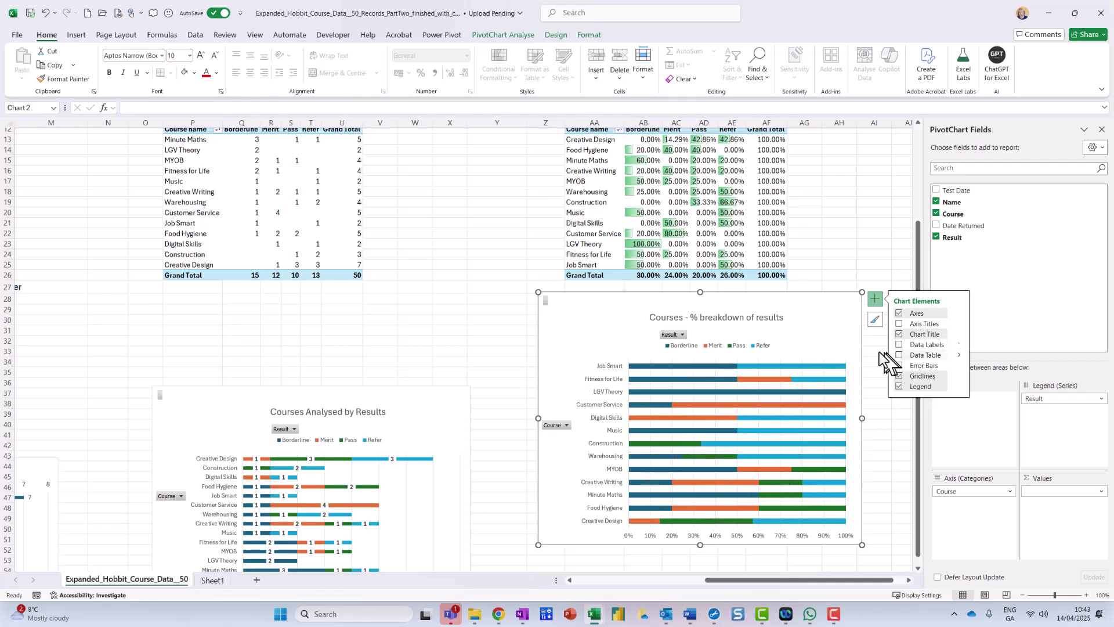
Move the percentage breakdown chart down so that its upper edge sits at about row 30.
drag(826, 323, 824, 347)
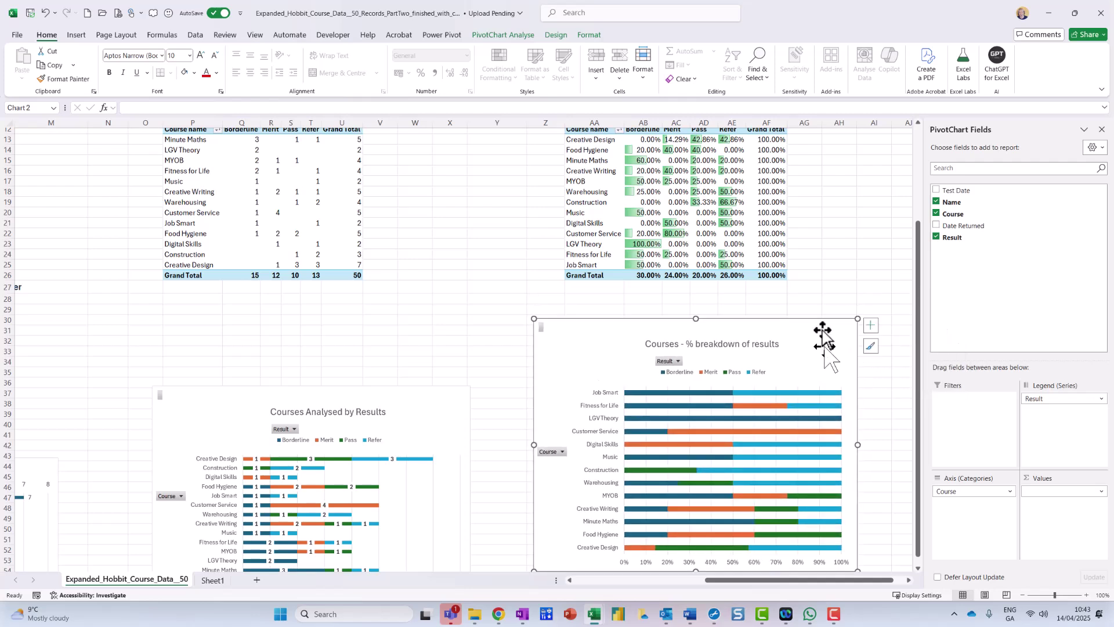
scroll(826, 272, up, 2)
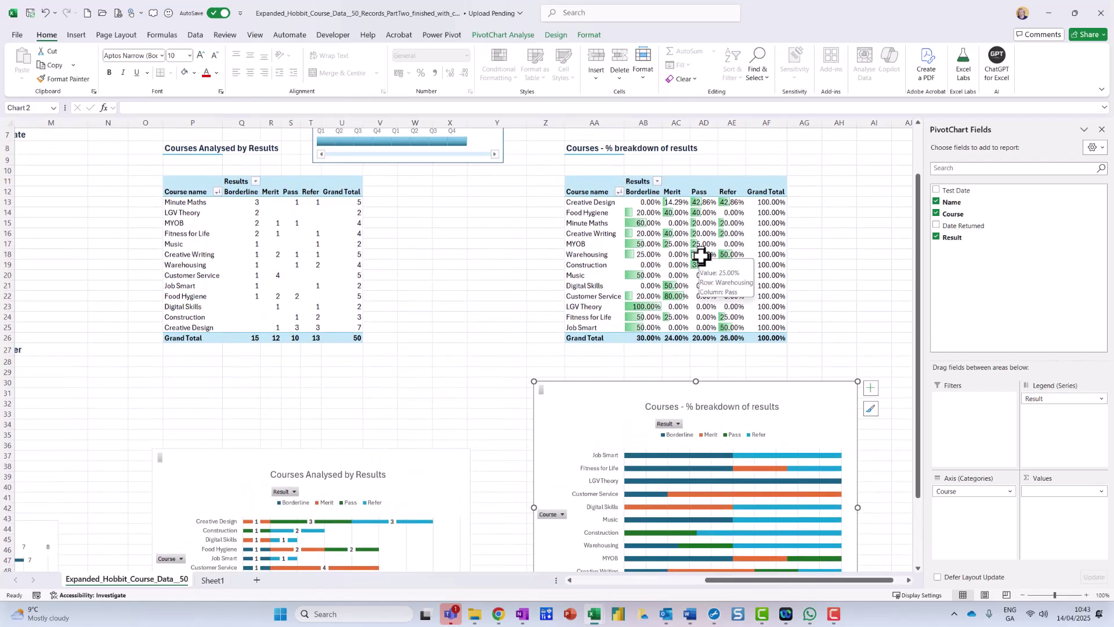
Insert a slicer on the Course field for the percentage pivot table.
click(701, 256)
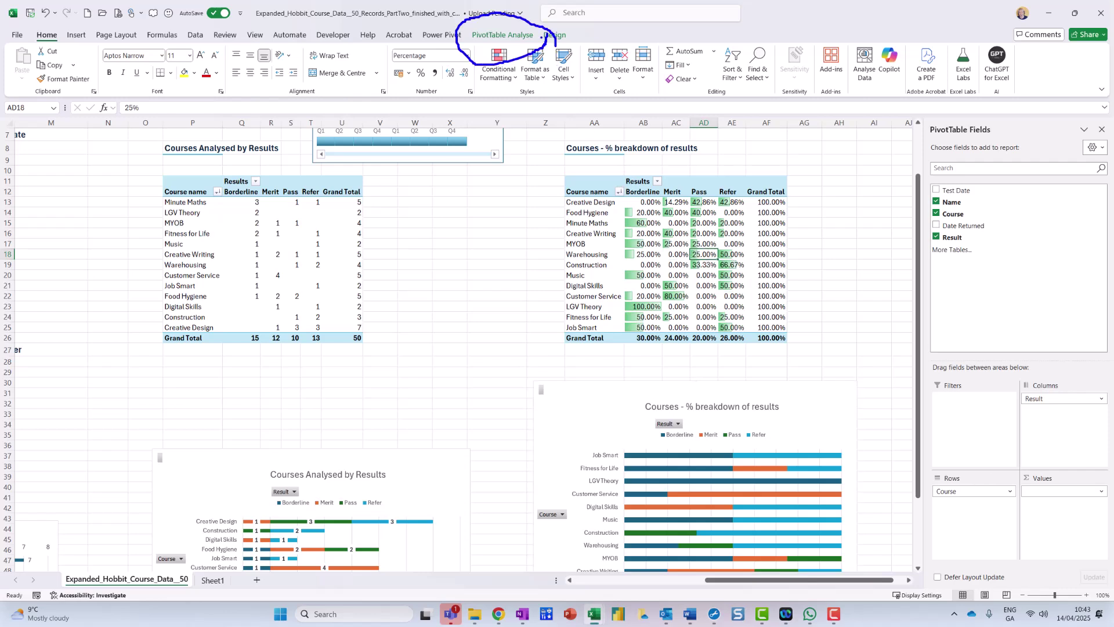
click(523, 36)
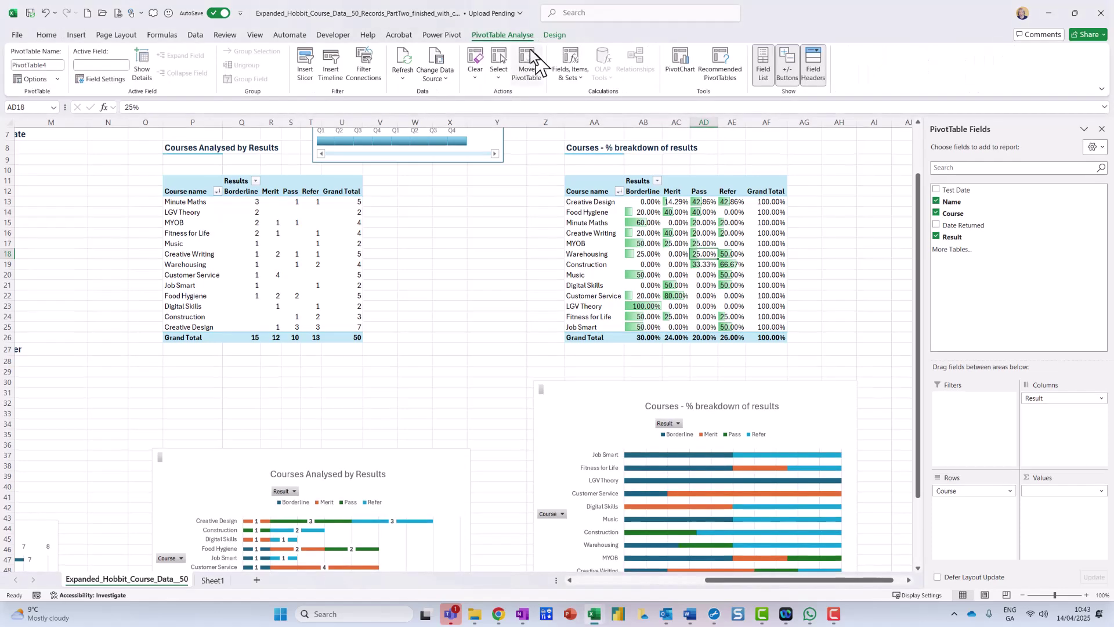
click(306, 65)
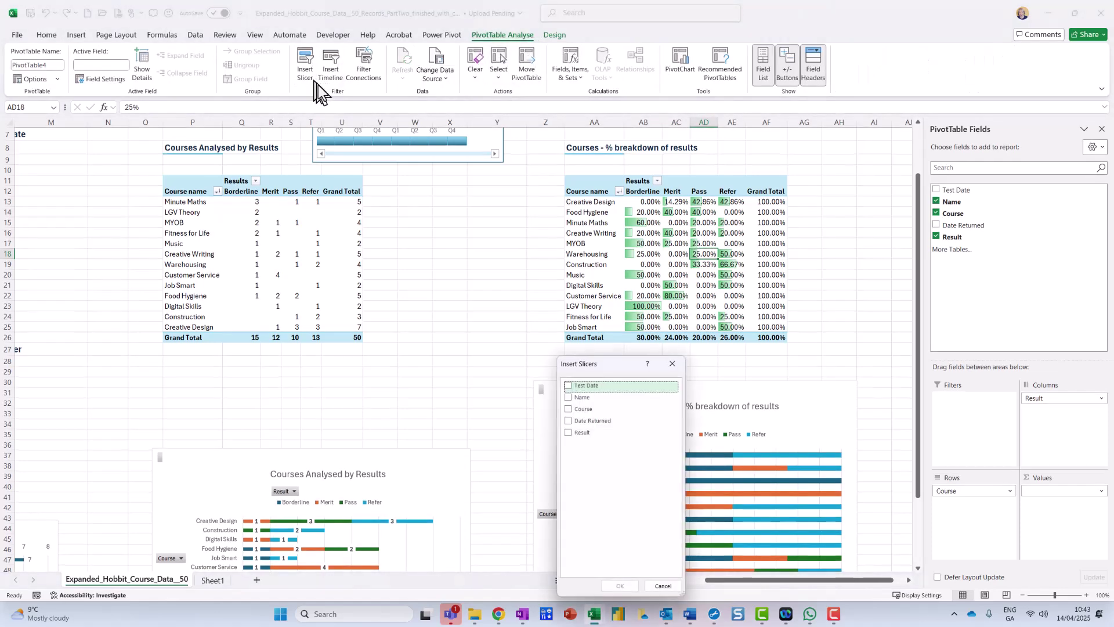
click(568, 410)
click(629, 587)
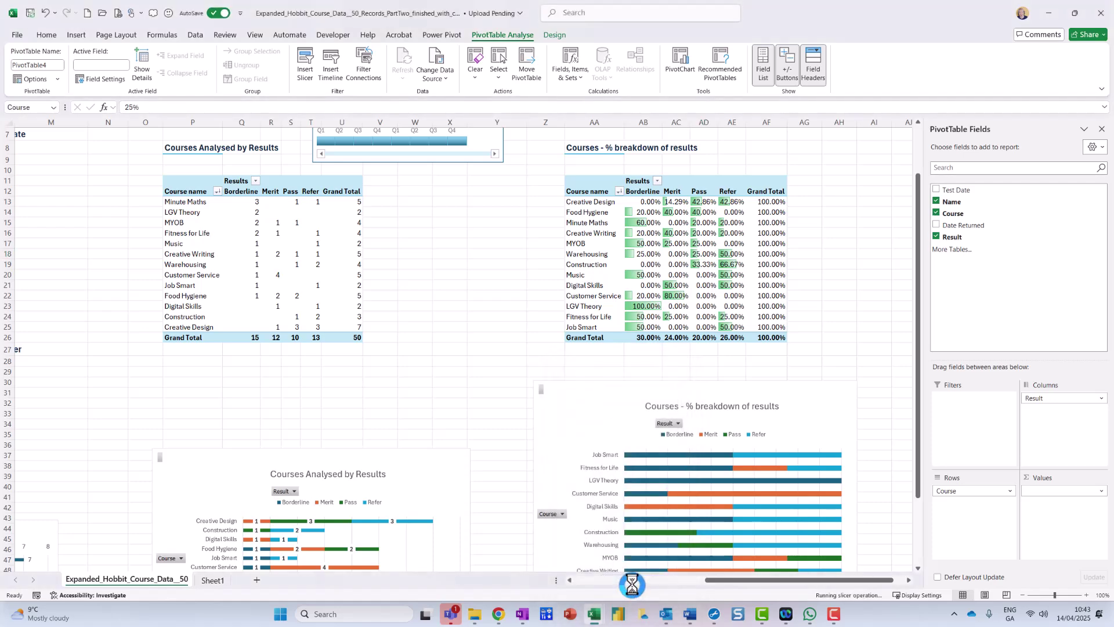
Place the Course slicer beside the percentage pivot table from about column AH and enlarge it to about 8.2 cm high and 6.7 cm wide.
click(464, 287)
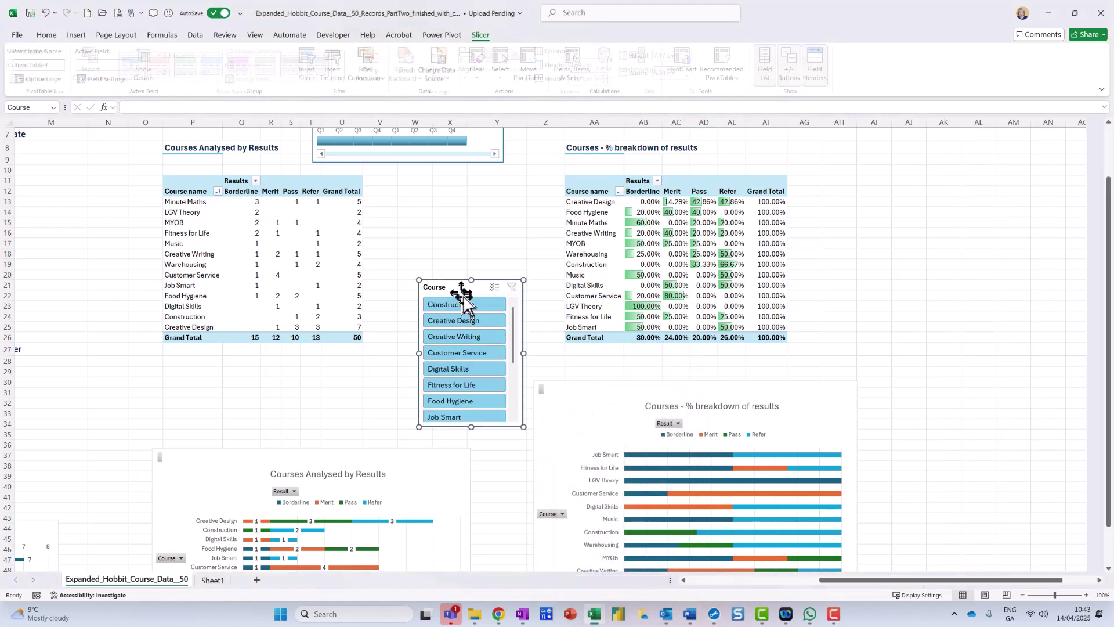
drag(481, 282, 870, 166)
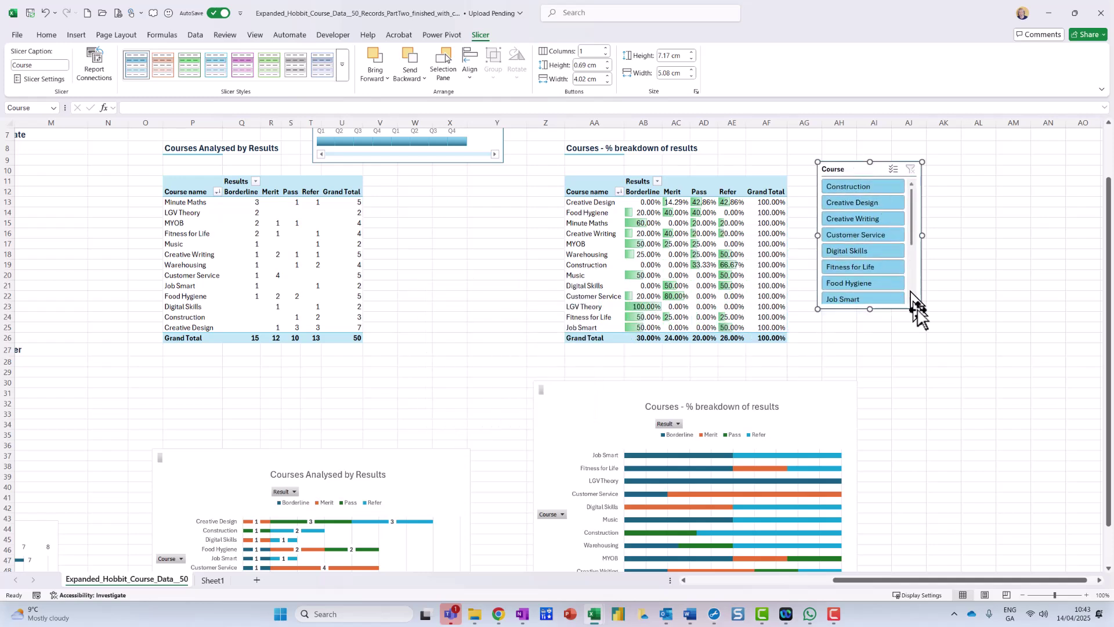
drag(922, 311, 955, 331)
Filter the percentage pivot table and chart with the Course slicer to Construction, and switch the filter to Fitness for Life.
click(883, 187)
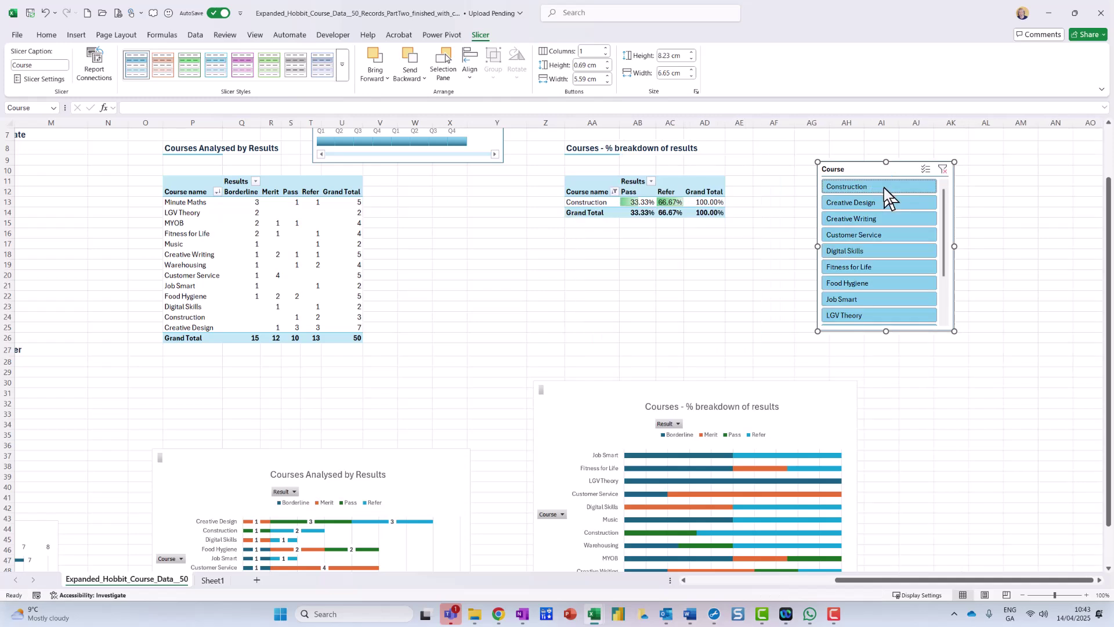
scroll(795, 450, down, 2)
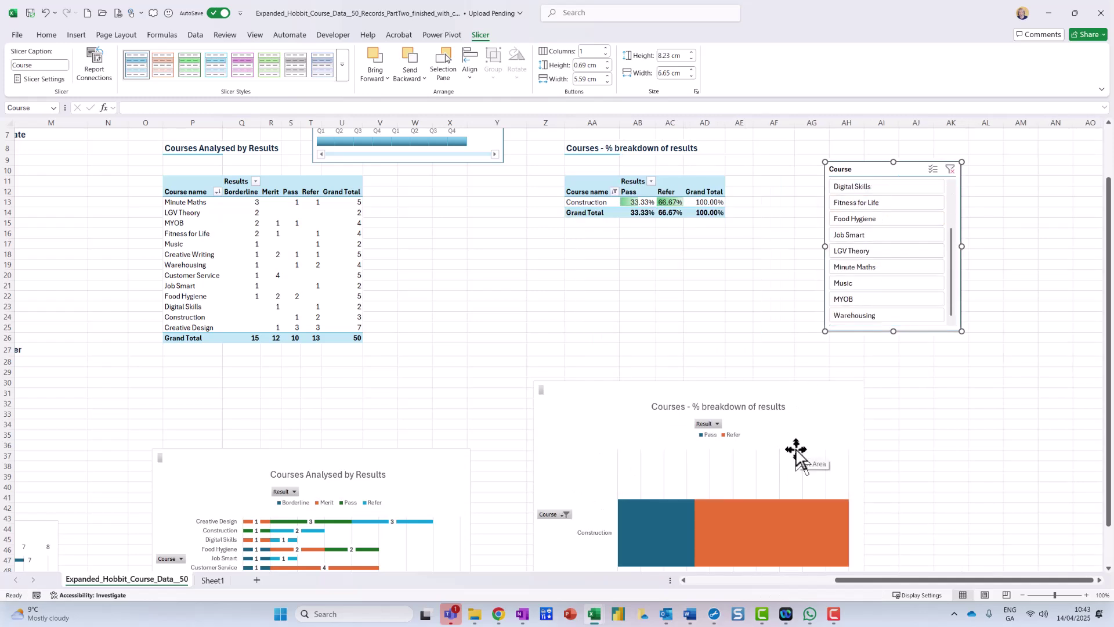
click(872, 205)
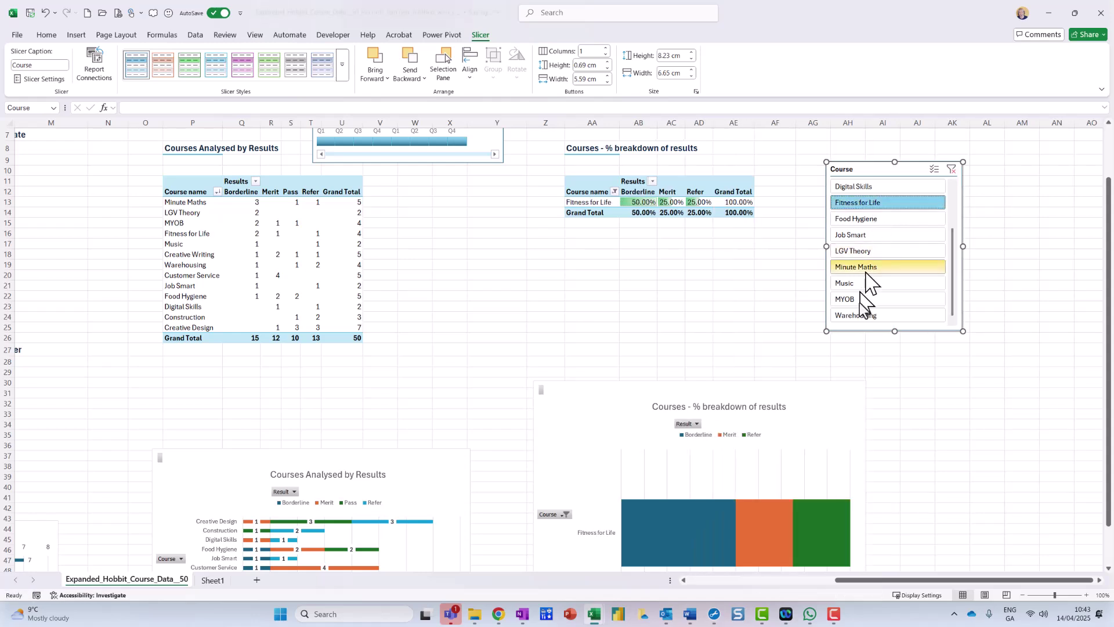
Clear the Course slicer's filter and turn on data labels for the percentage breakdown chart.
click(922, 386)
scroll(921, 388, down, 3)
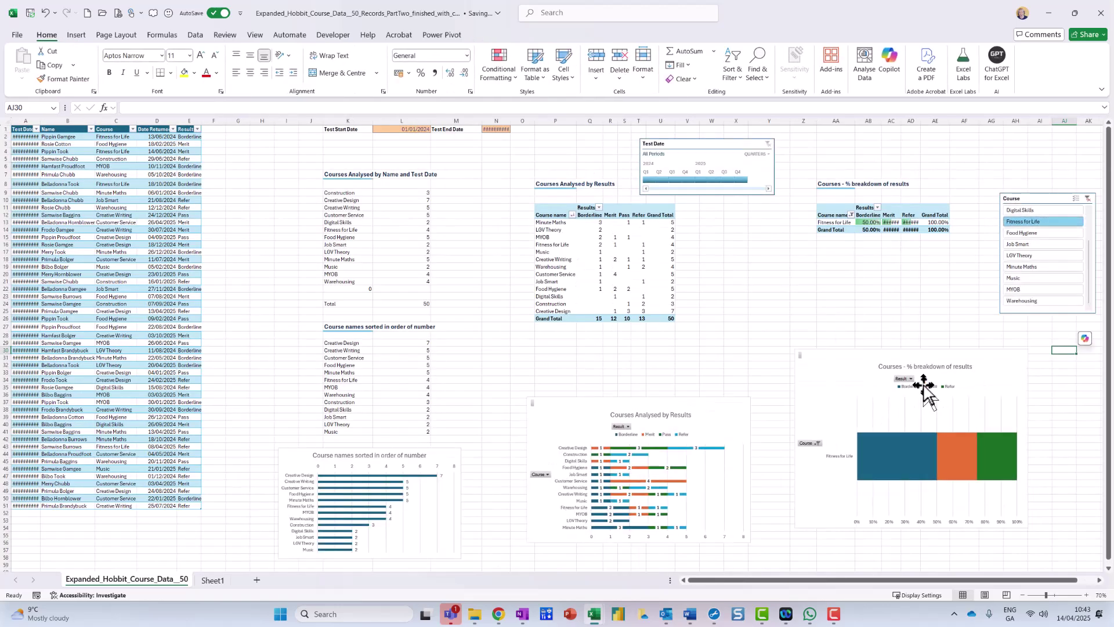
click(1099, 580)
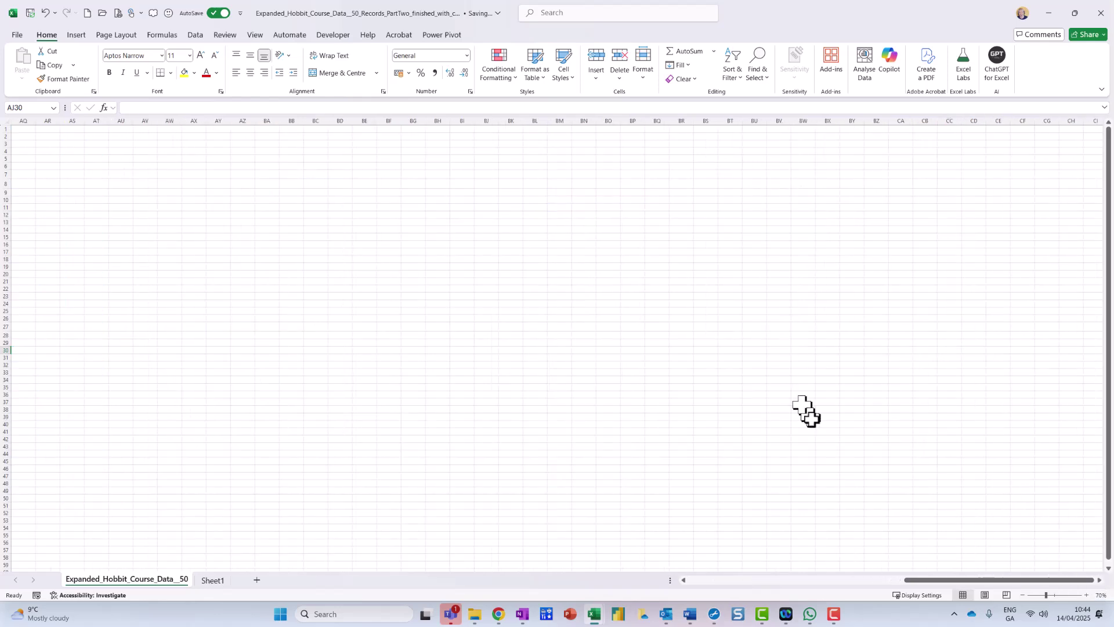
drag(931, 579, 751, 582)
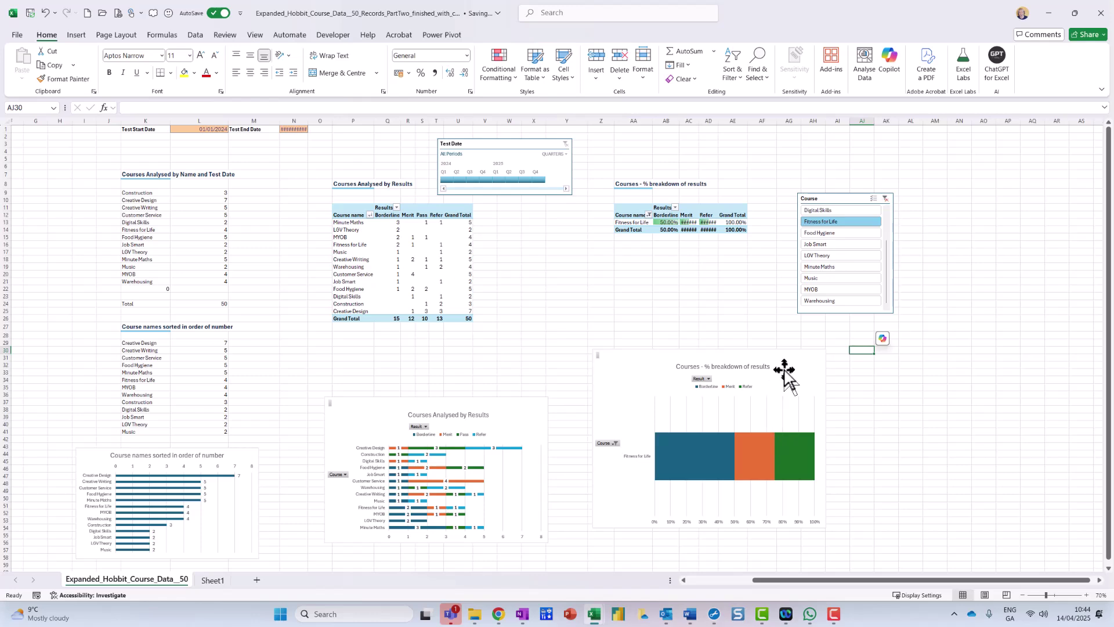
click(785, 371)
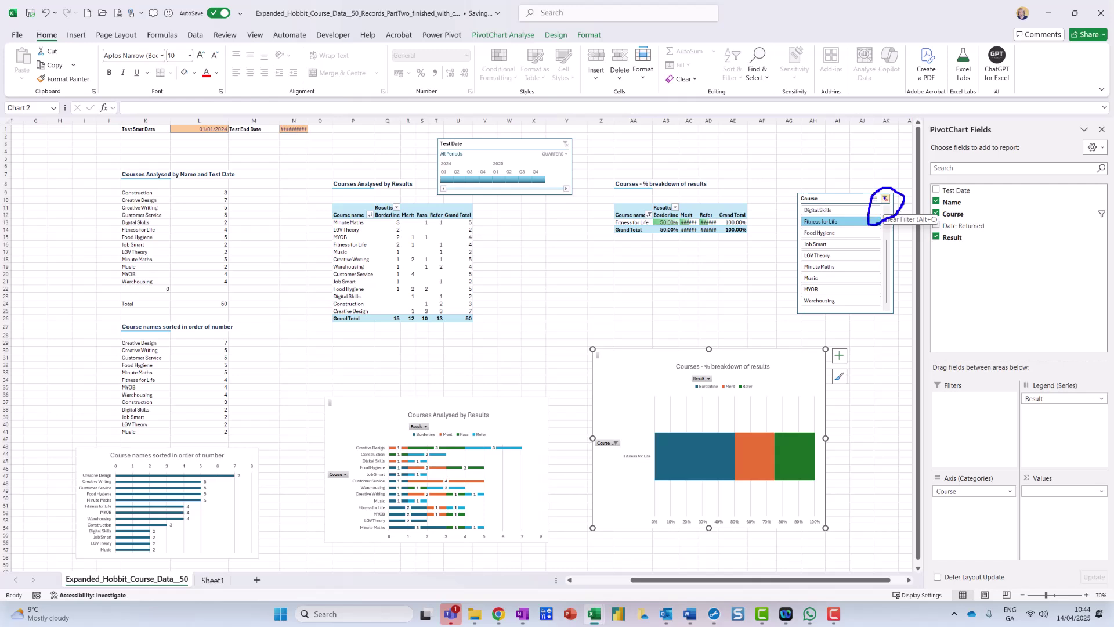
click(885, 197)
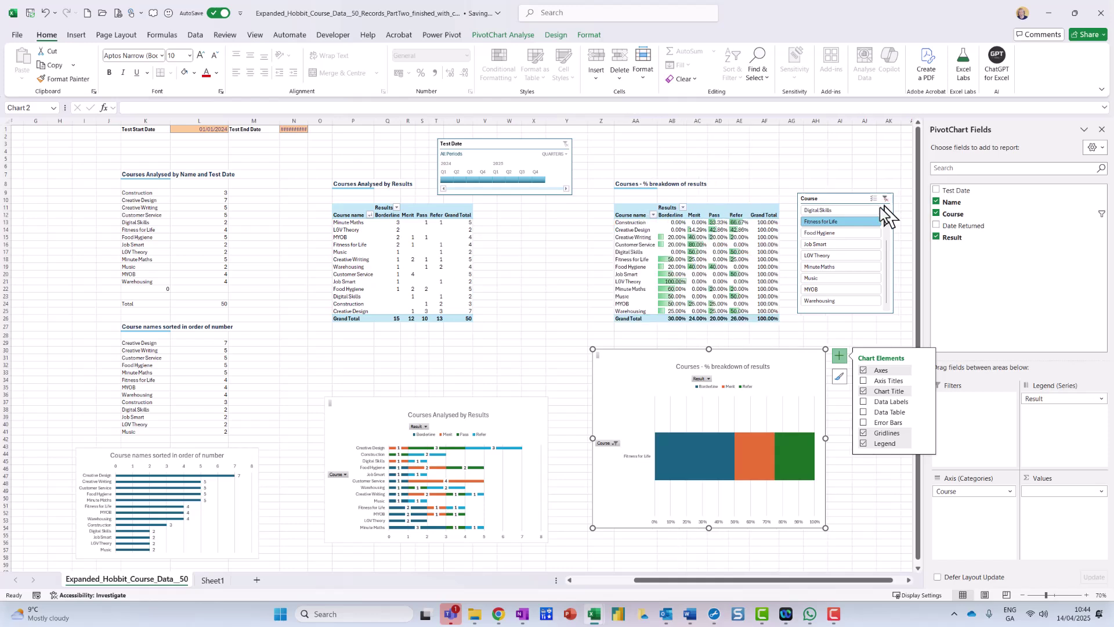
click(866, 402)
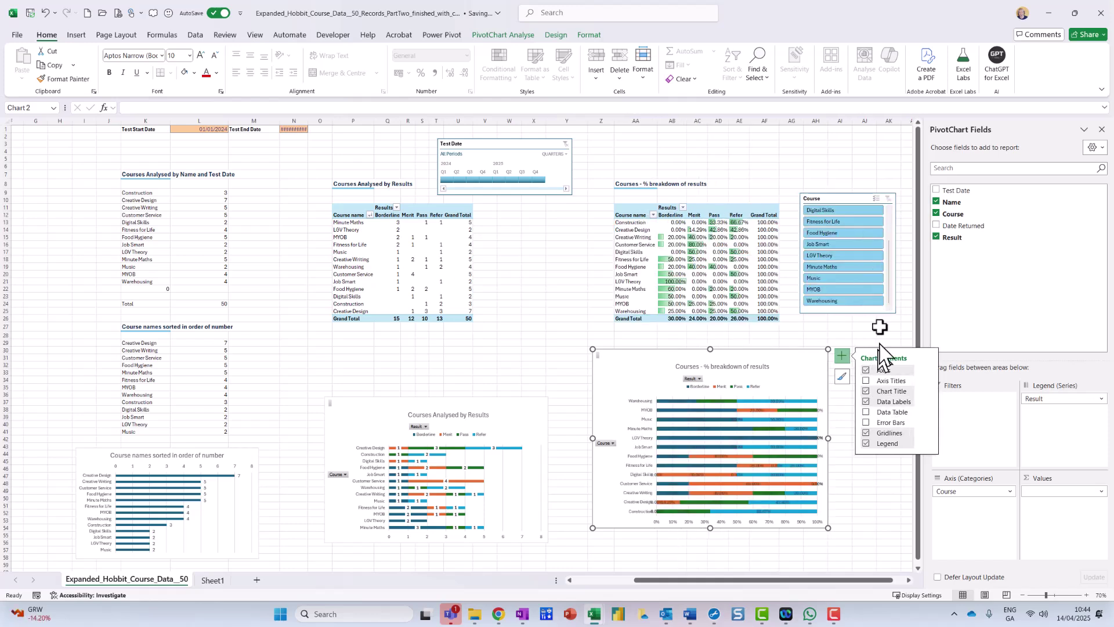
Filter the percentage breakdown to LGV Theory with the Course slicer, and clear that filter again.
click(863, 256)
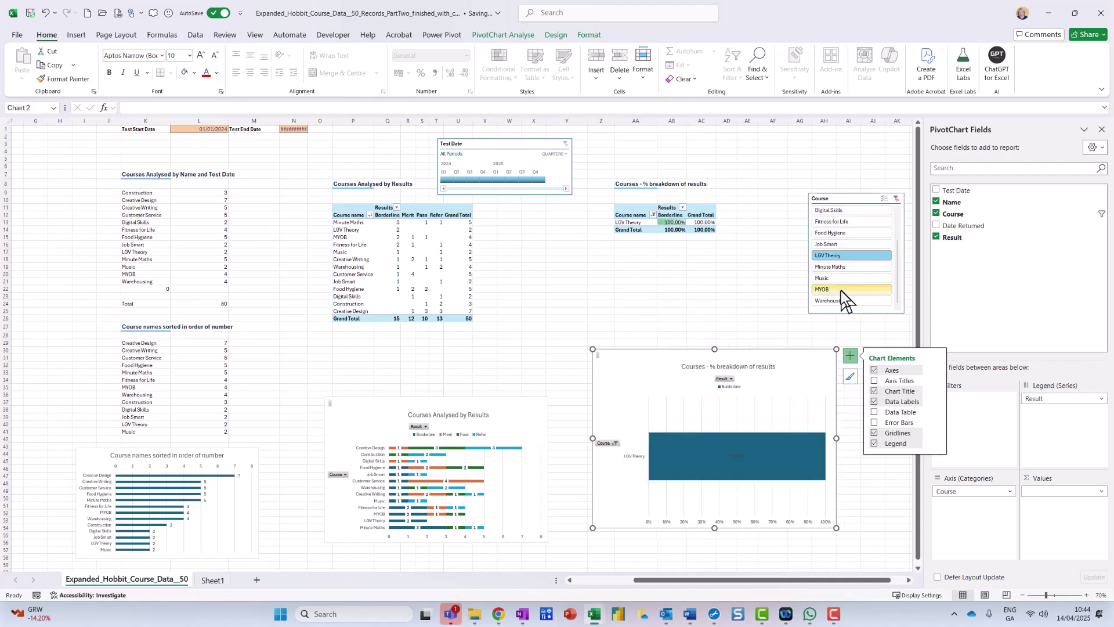
click(896, 199)
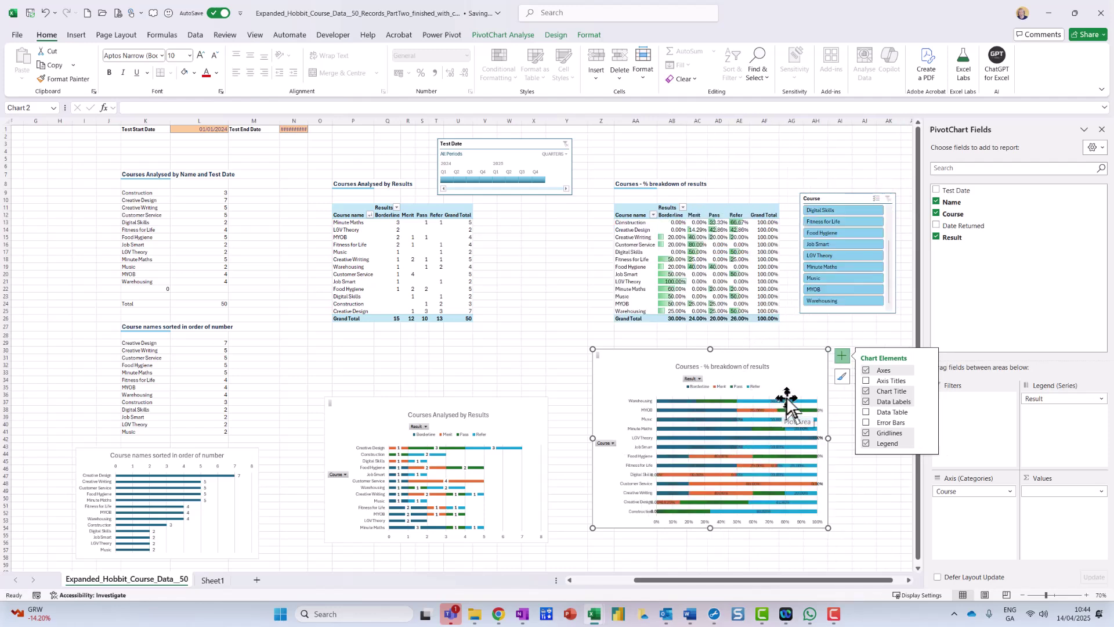
scroll(737, 316, down, 1)
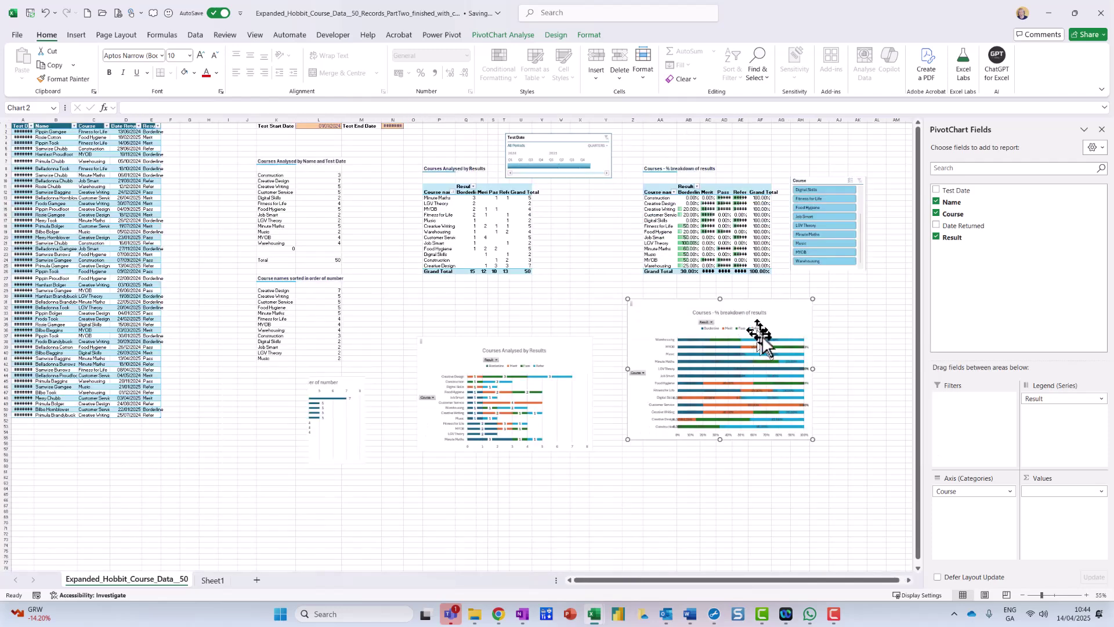
scroll(758, 337, up, 2)
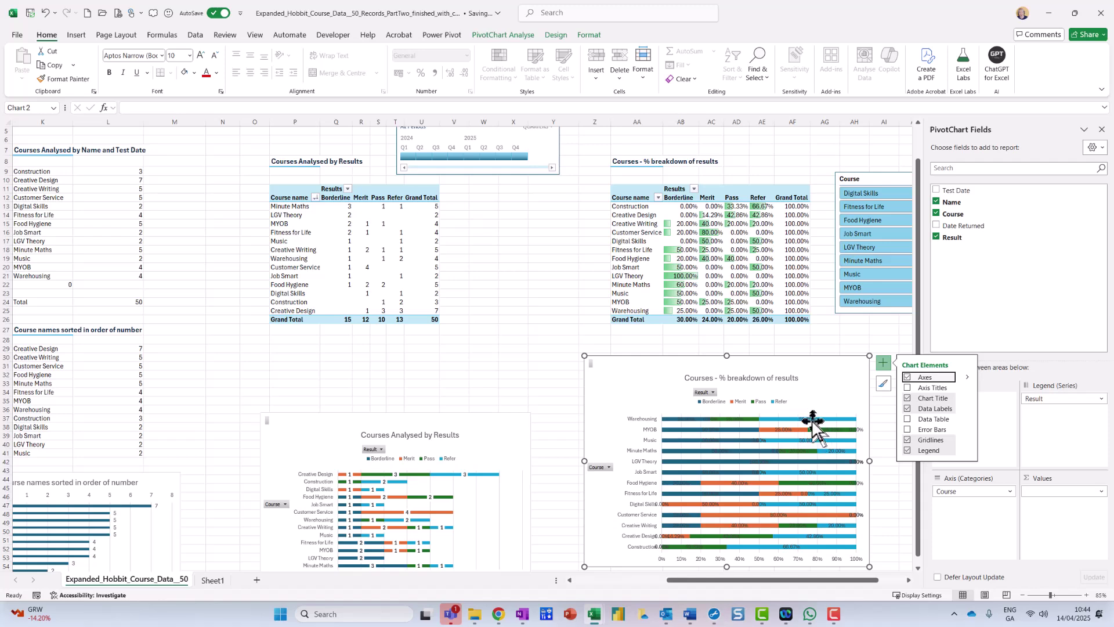
Examine the label and text formatting options for the Borderline data labels in the percentage breakdown chart.
click(965, 411)
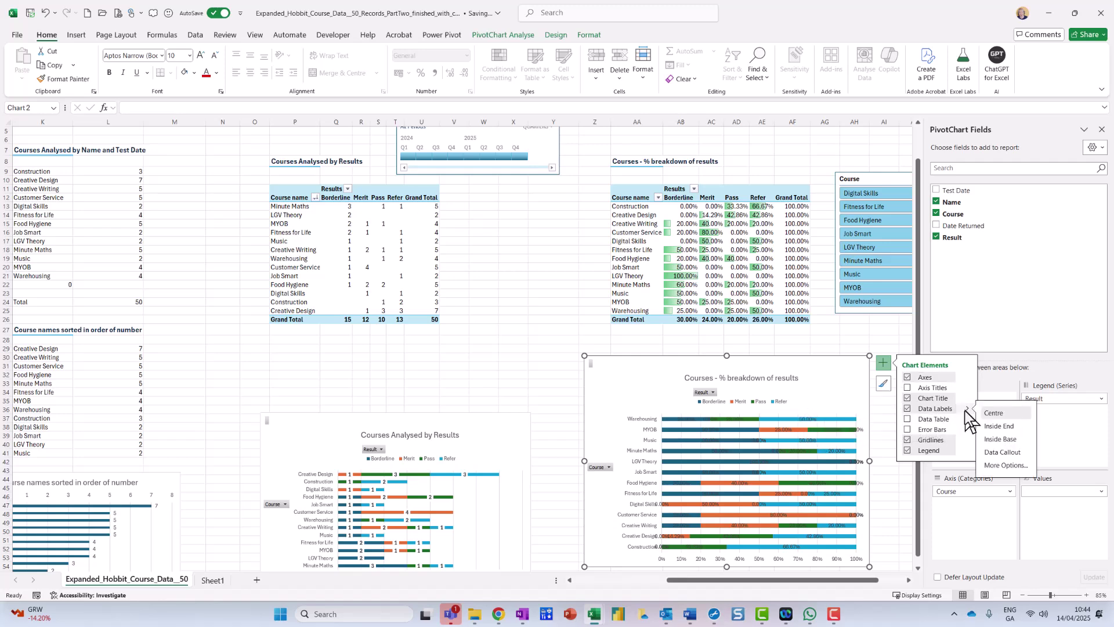
click(995, 466)
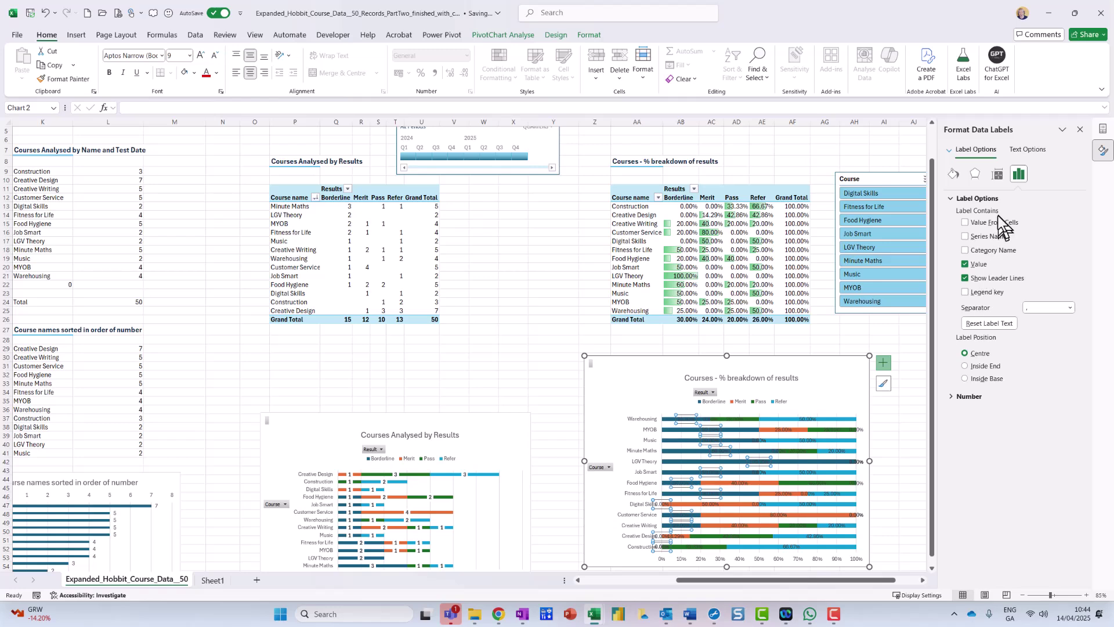
click(997, 175)
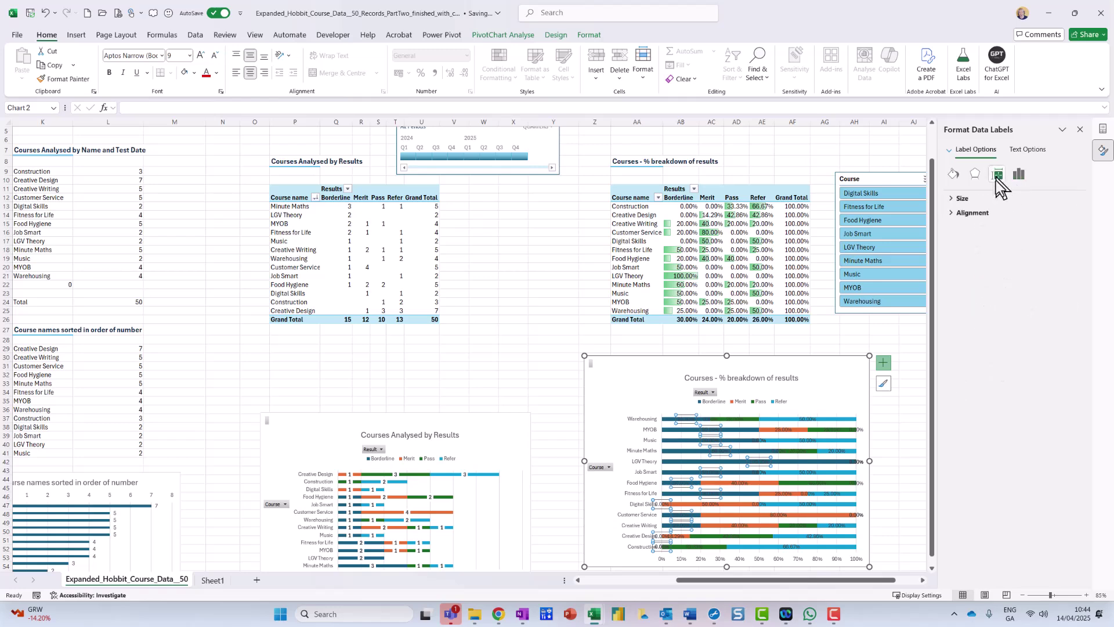
click(976, 178)
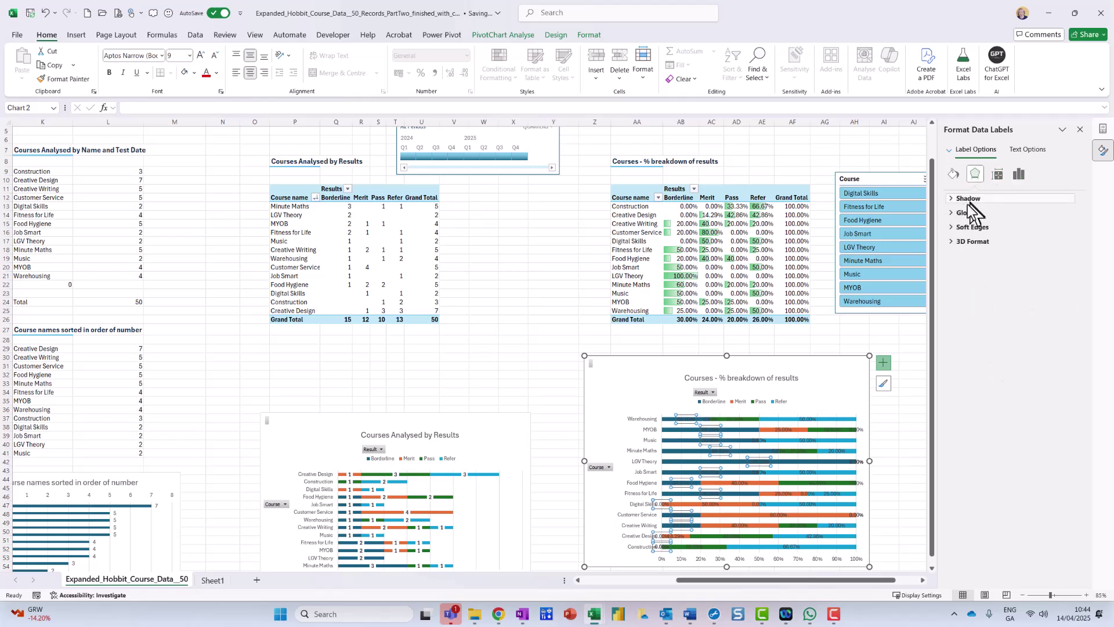
click(954, 175)
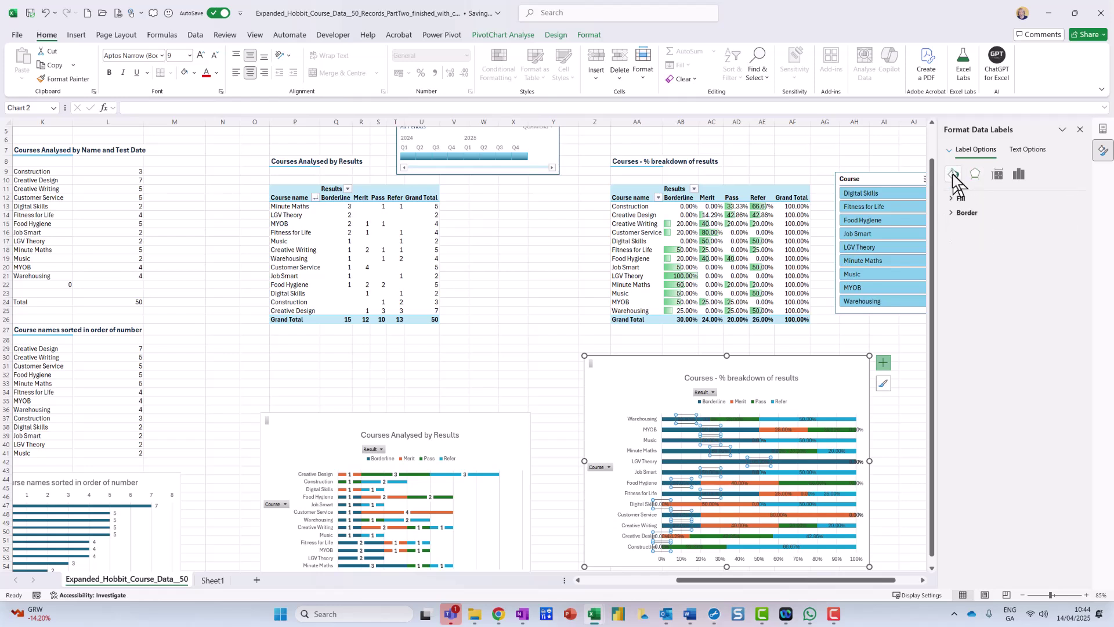
click(949, 200)
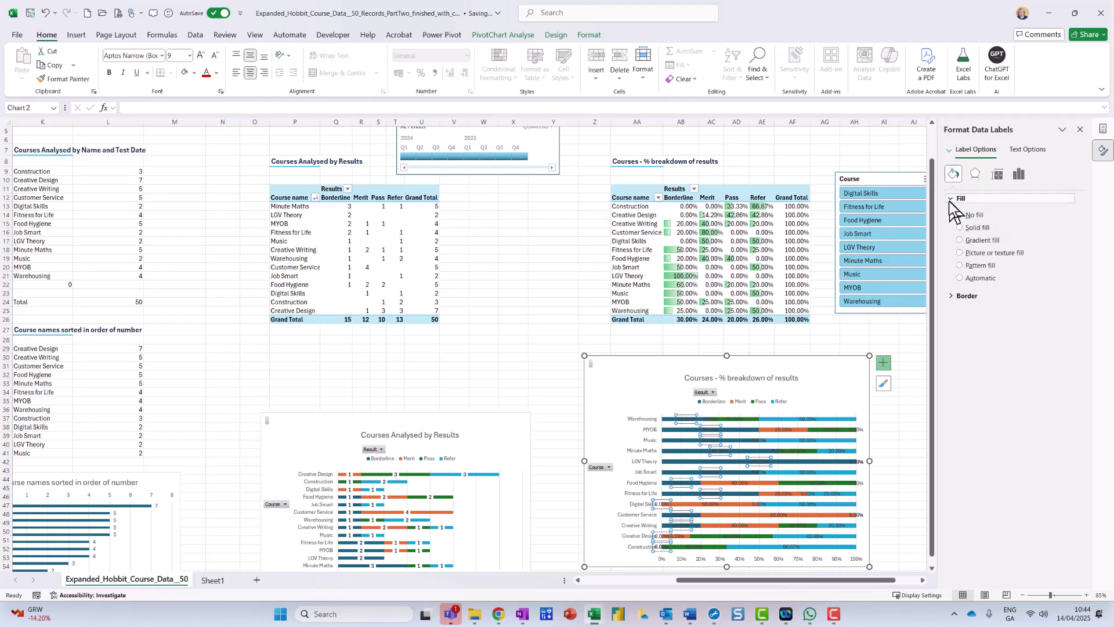
click(957, 296)
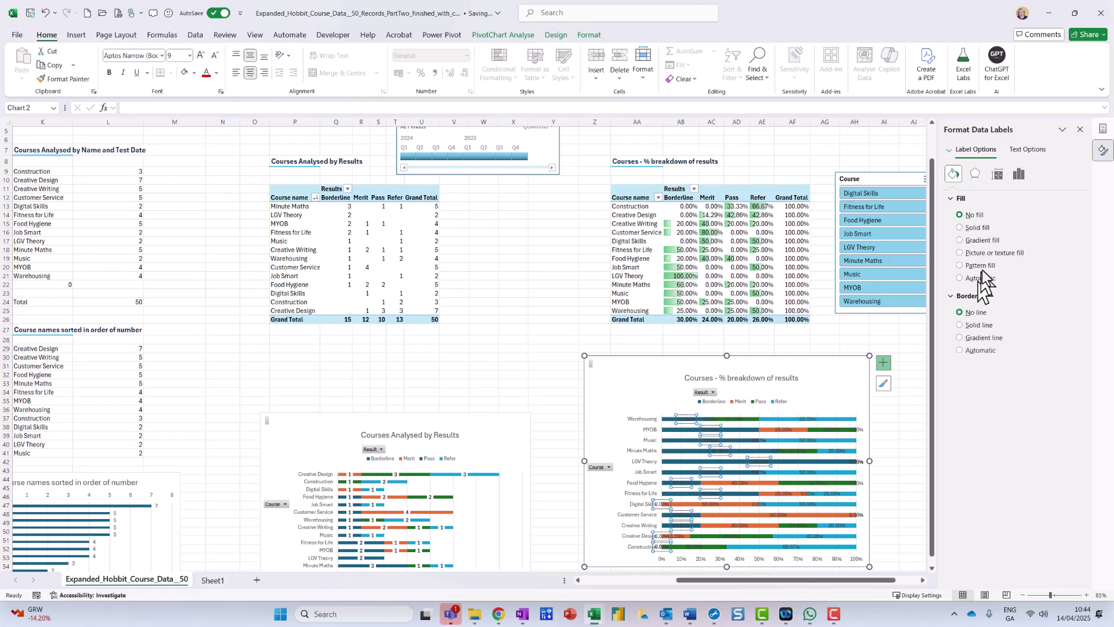
click(1026, 152)
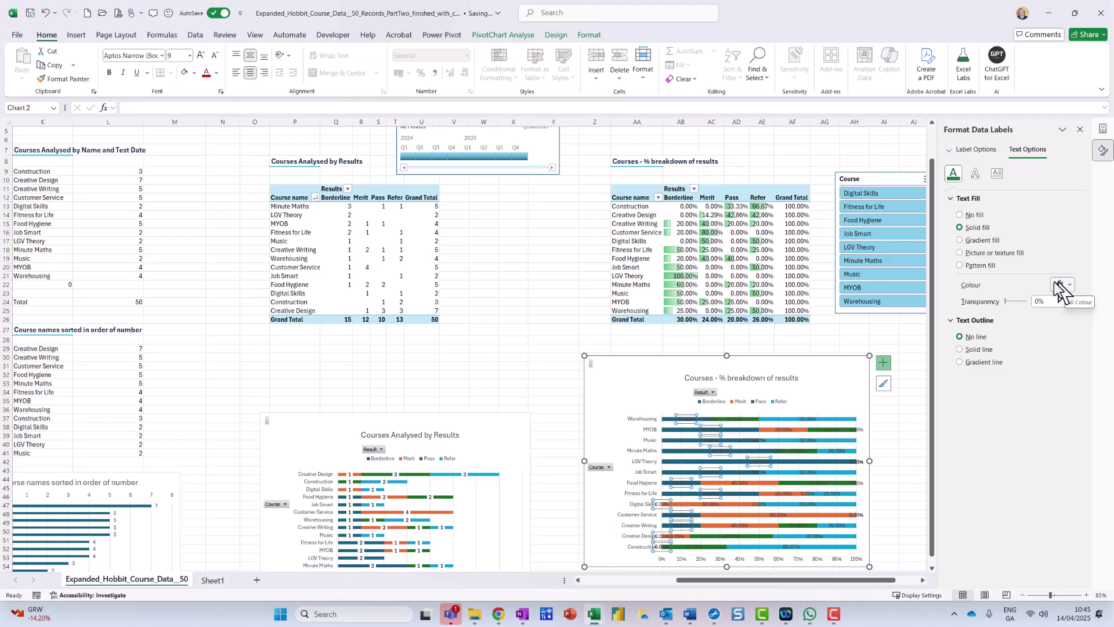
click(997, 173)
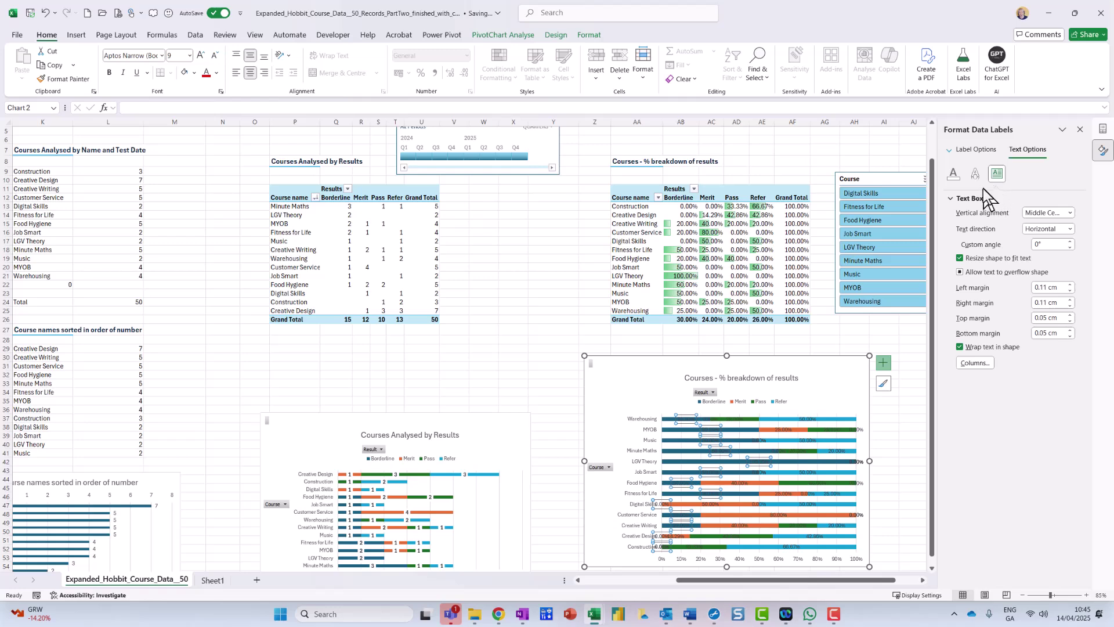
click(976, 150)
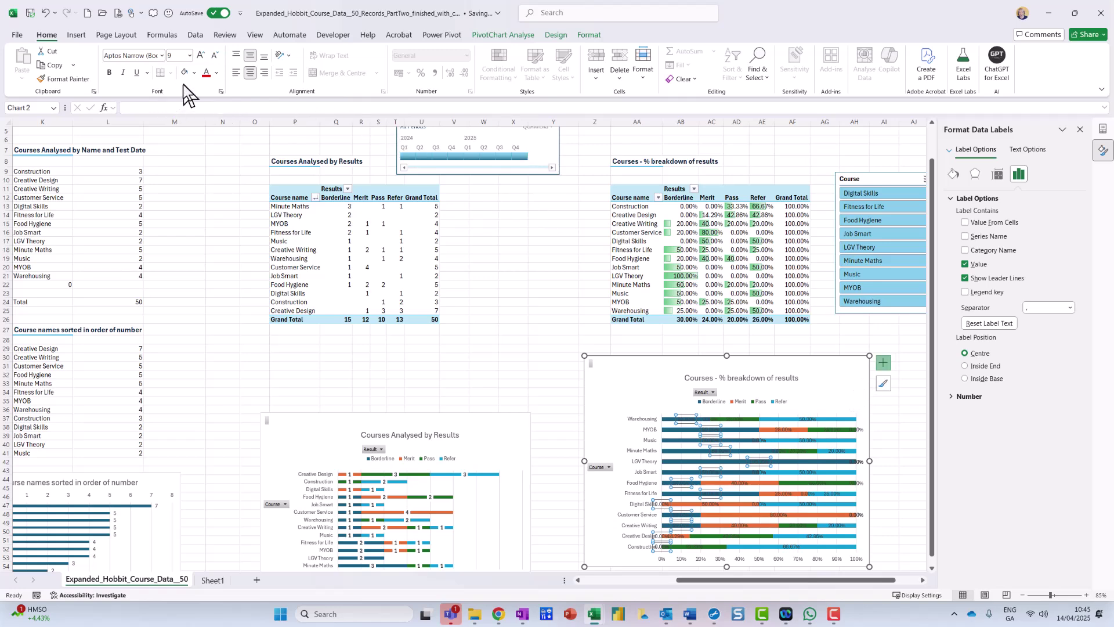
Set the font colour of the Borderline and Refer data labels in the percentage breakdown chart to white.
click(215, 73)
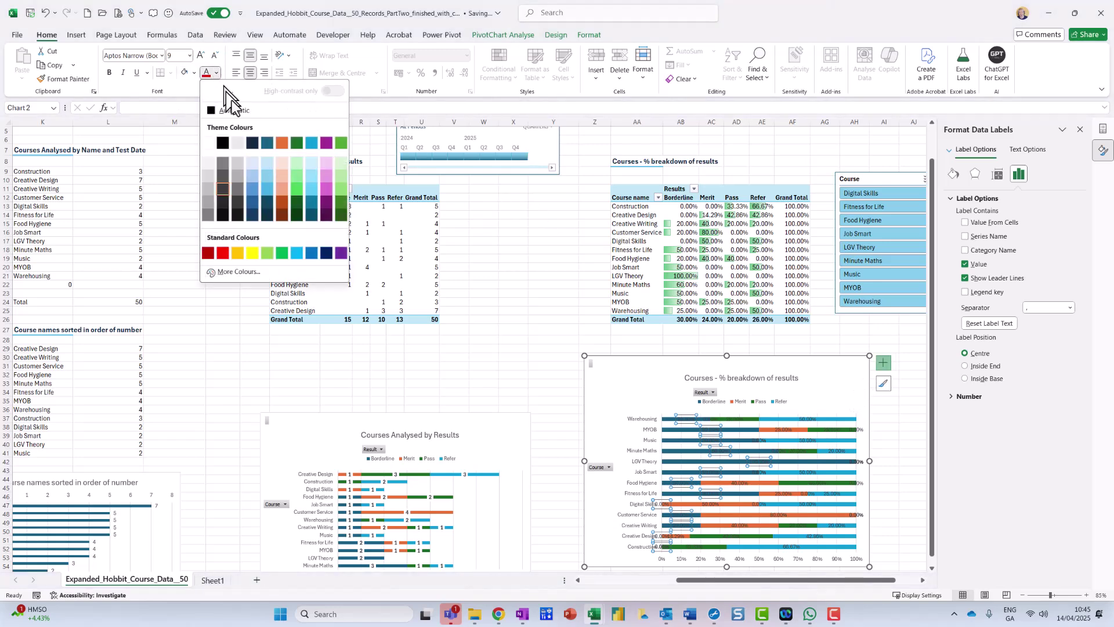
click(208, 143)
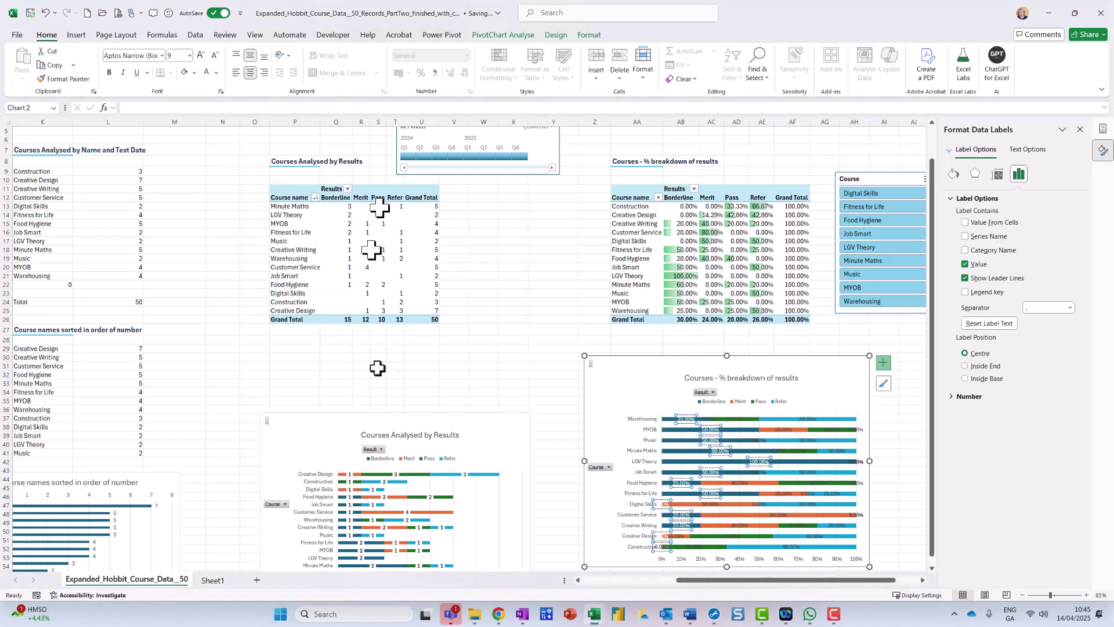
click(812, 419)
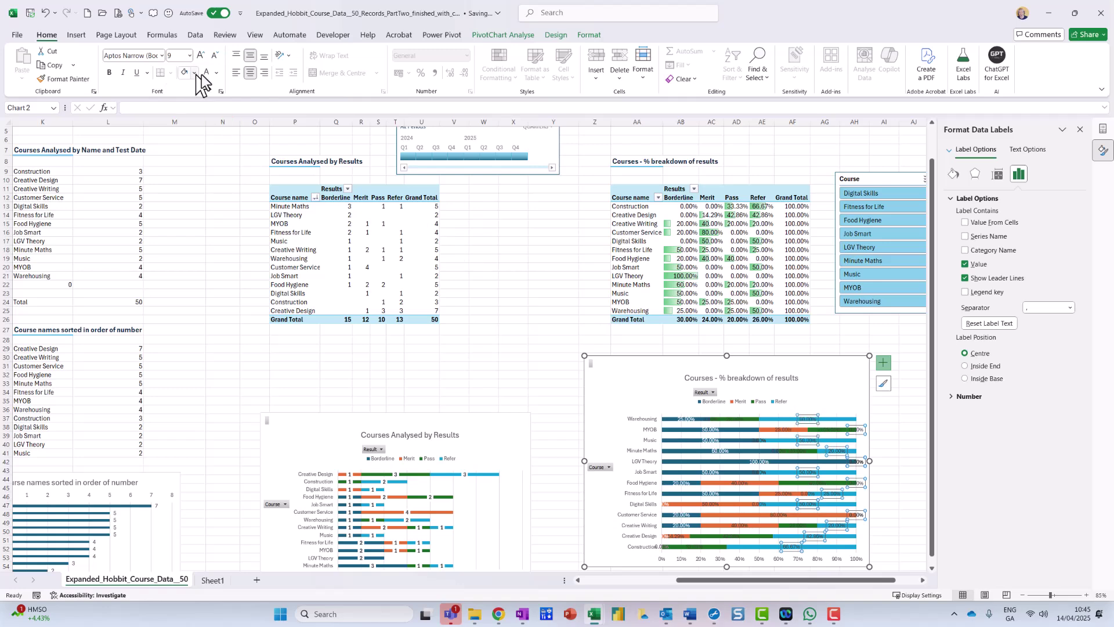
click(216, 72)
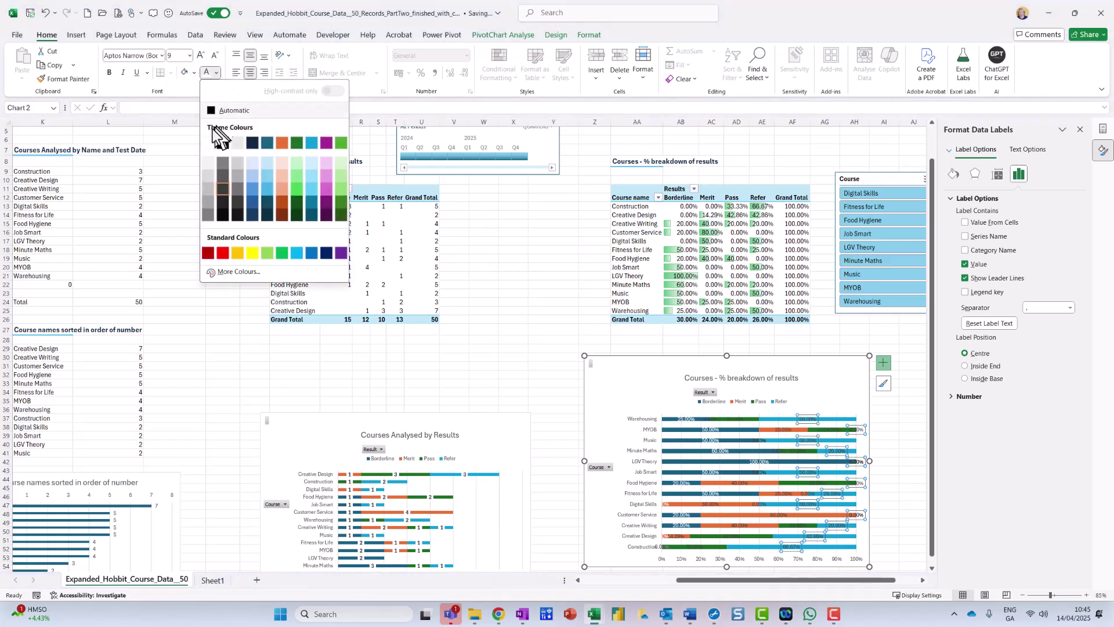
click(210, 159)
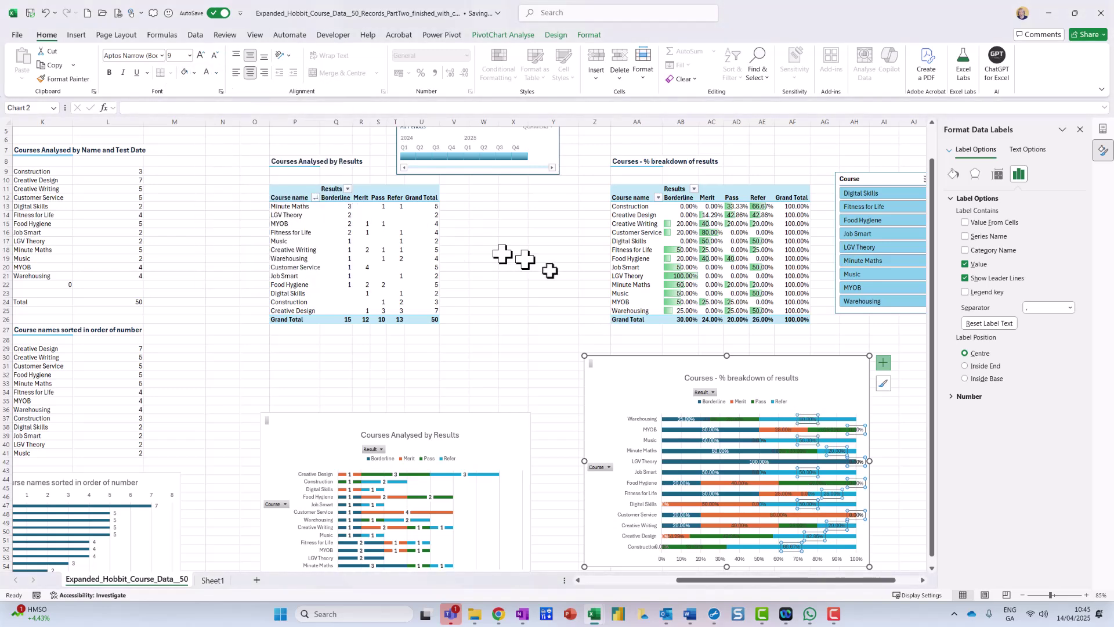
Set the Pass and Merit data labels to white, and move the percentage chart up to start around column Y, row 28.
click(742, 418)
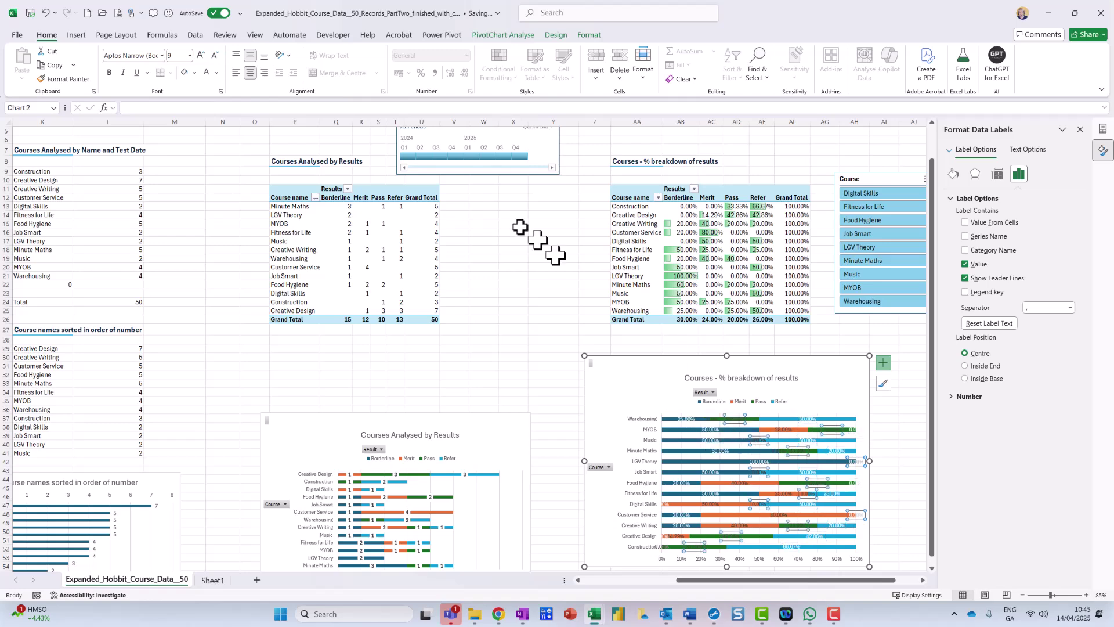
click(218, 75)
click(210, 141)
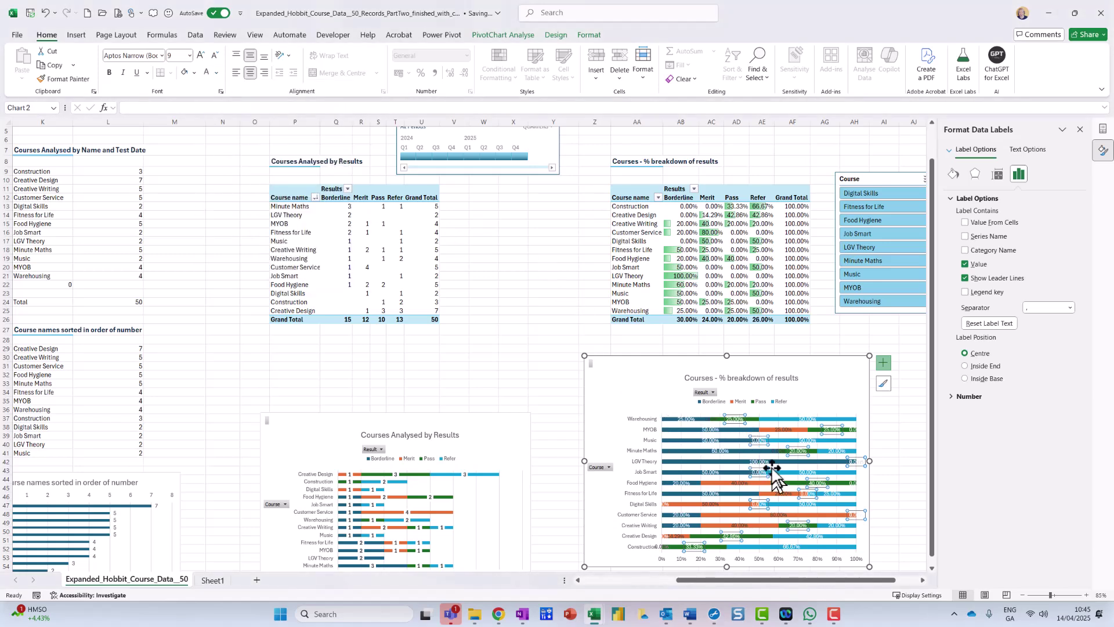
click(785, 430)
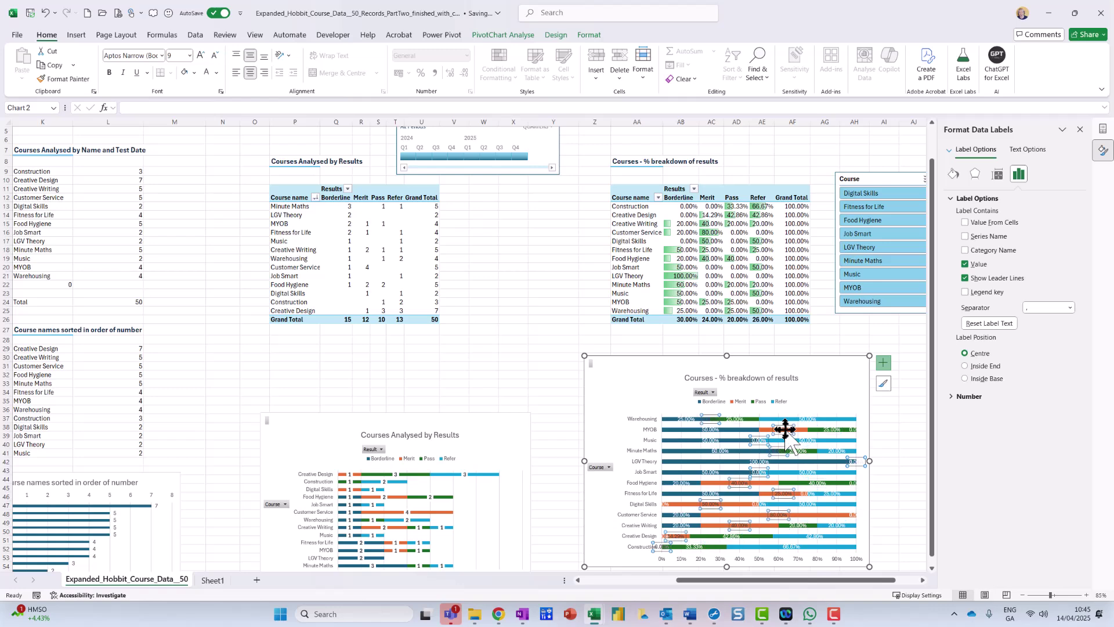
click(209, 72)
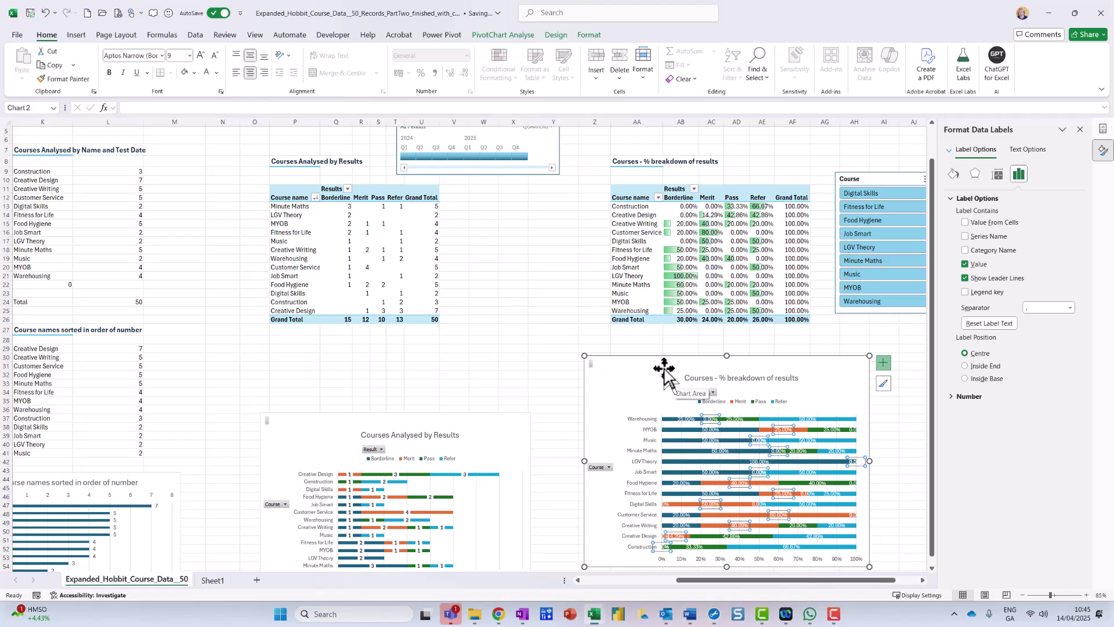
drag(642, 378, 608, 361)
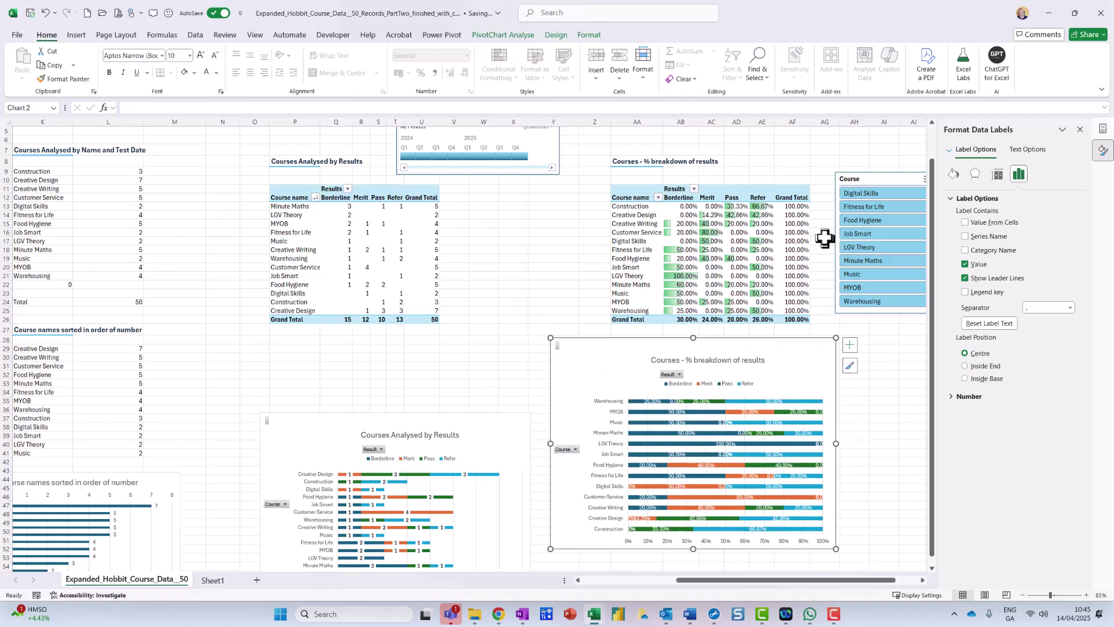
Filter the percentage pivot table and chart with the Course slicer to Digital Skills, Fitness for Life and Job Smart in turn.
click(872, 200)
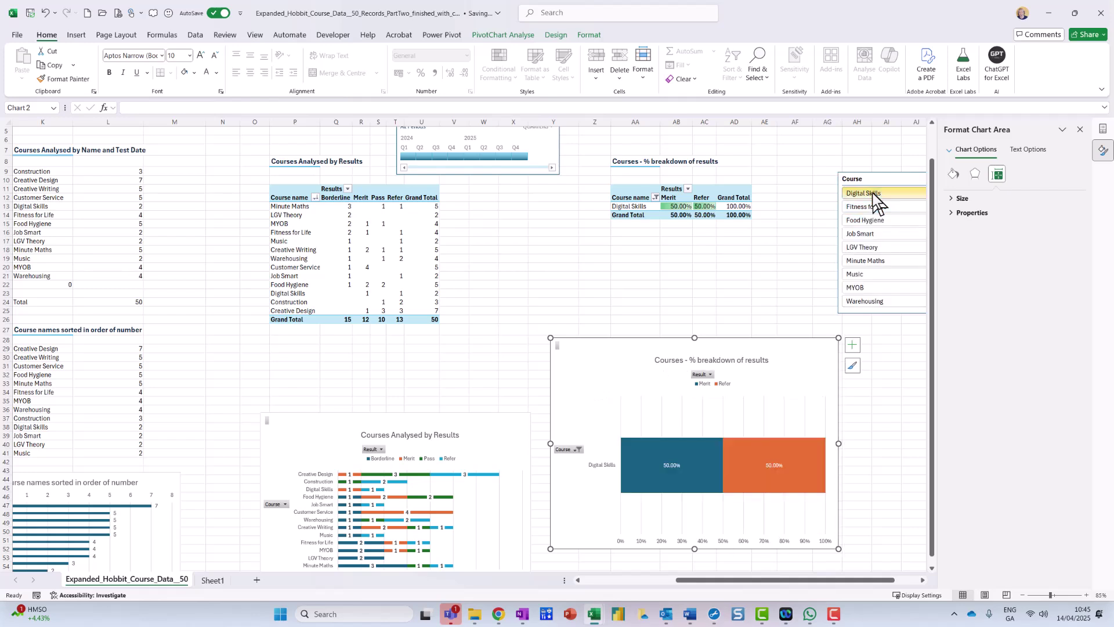
click(877, 207)
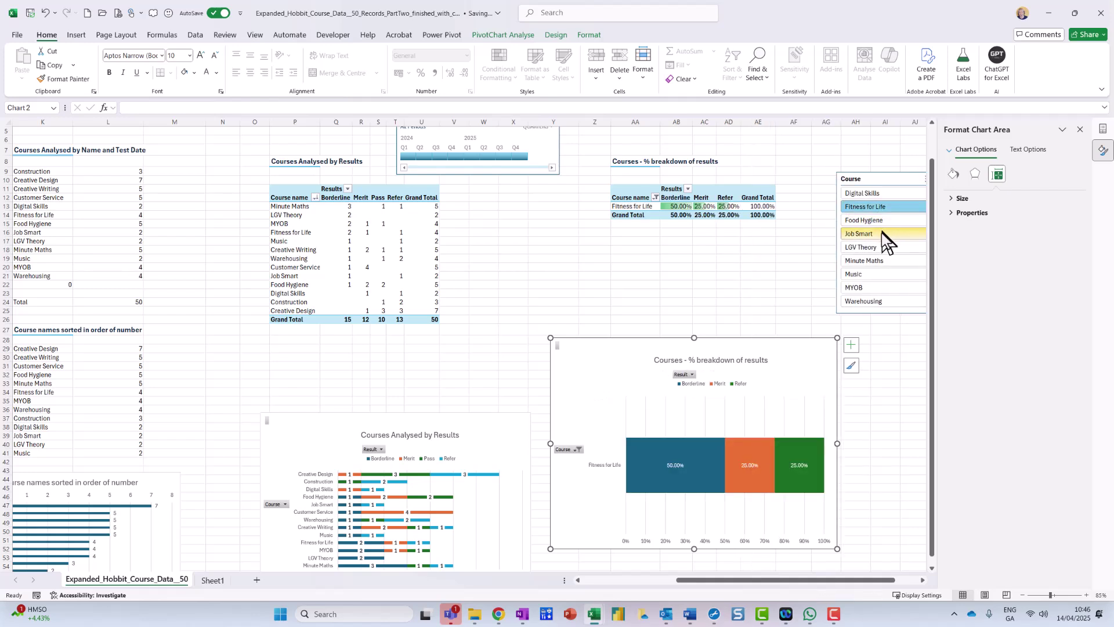
click(882, 232)
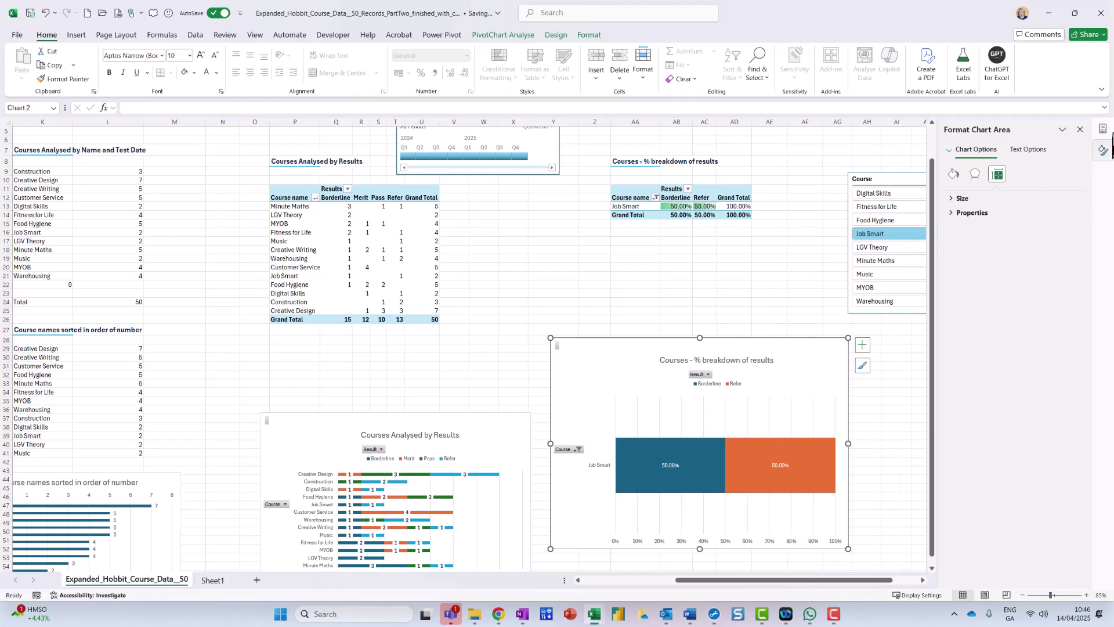
Clear the Course slicer's filter and move the percentage chart beneath its pivot table, starting around column AA, row 28.
click(1080, 129)
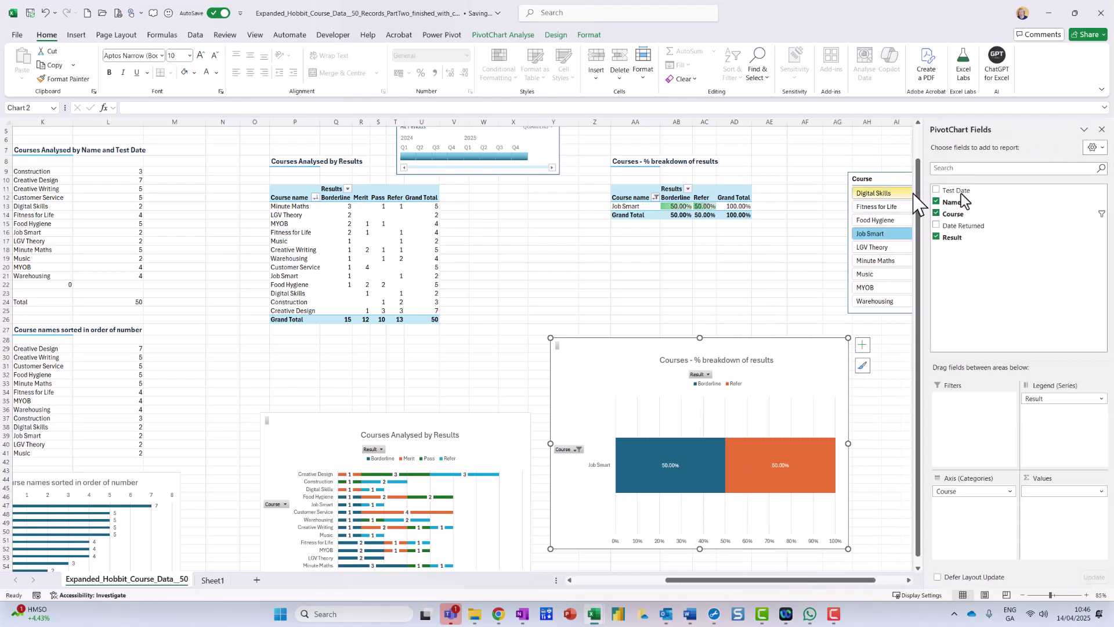
click(1100, 129)
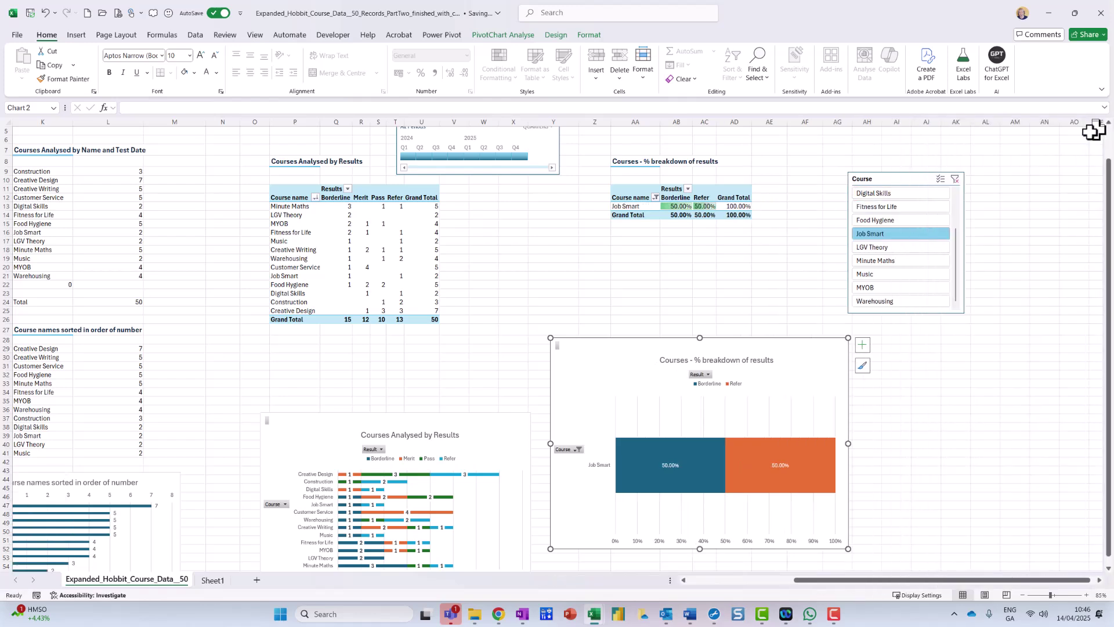
click(954, 179)
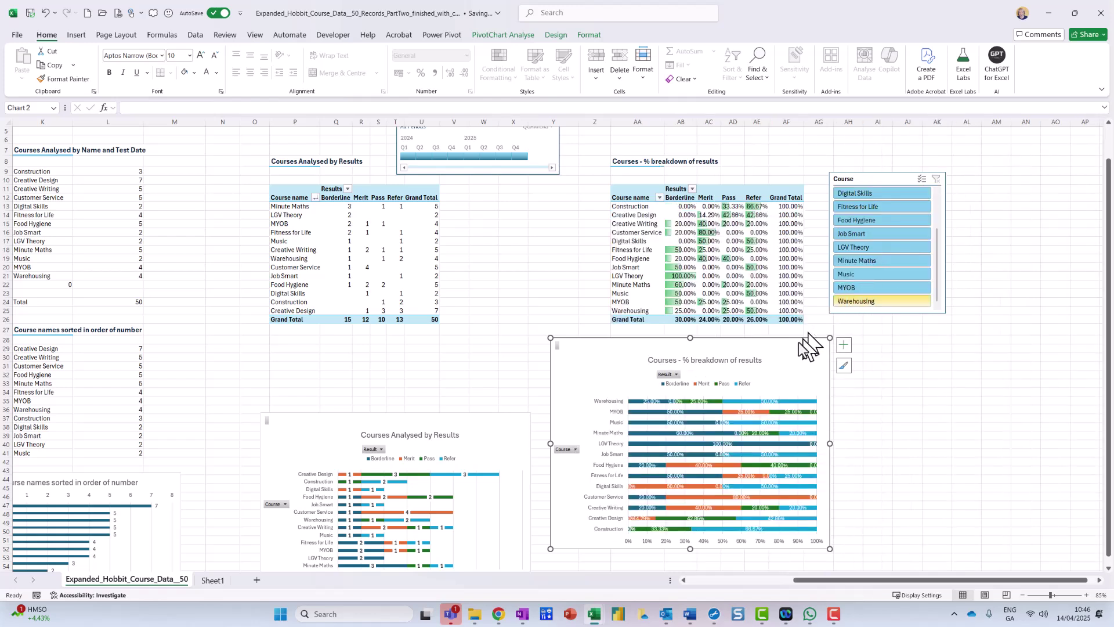
drag(809, 354, 878, 357)
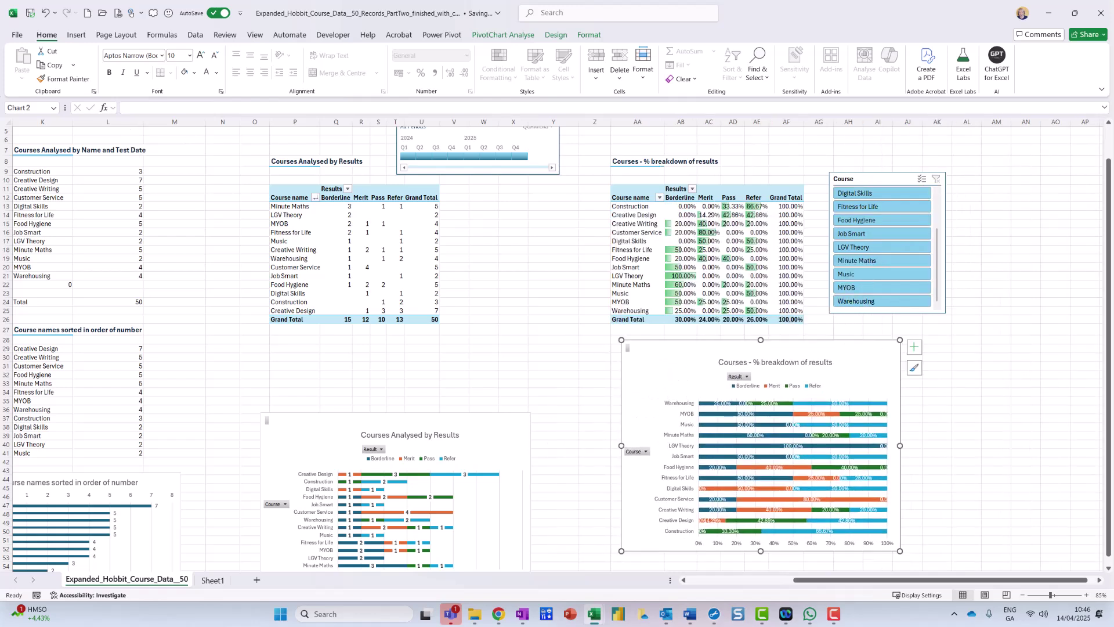